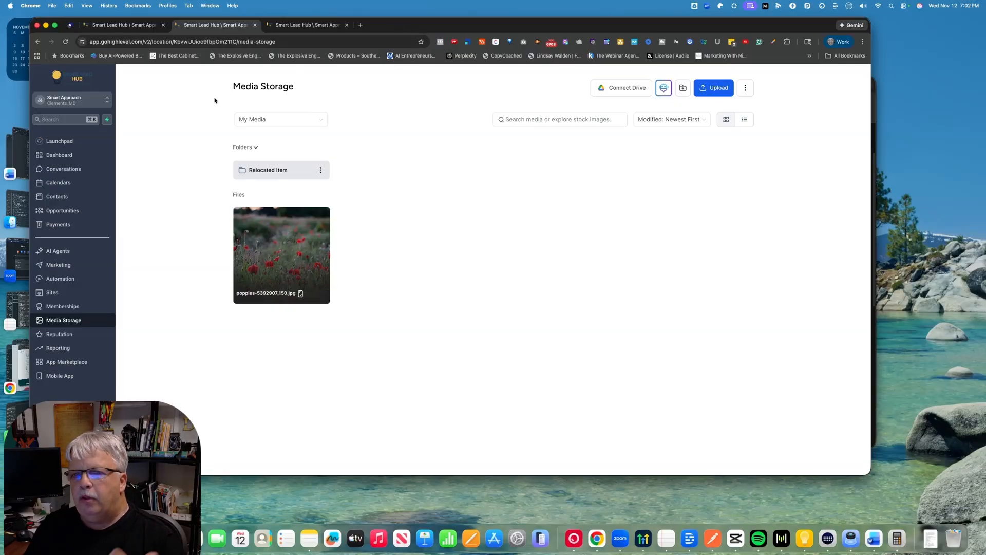
# - Open the header image's settings in the Florist email template, and open the Campaign Images folder of the custom values
pyautogui.click(130, 26)
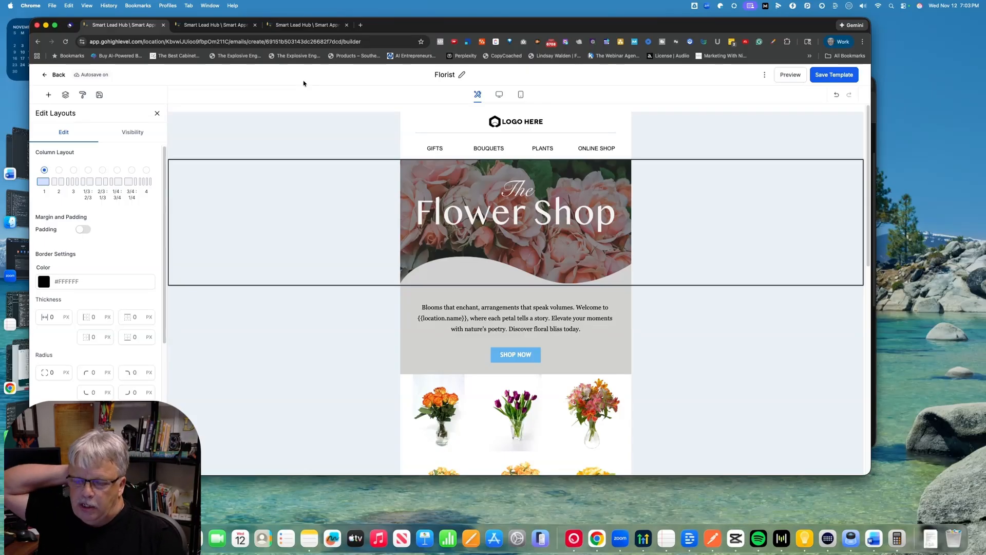
pyautogui.click(531, 209)
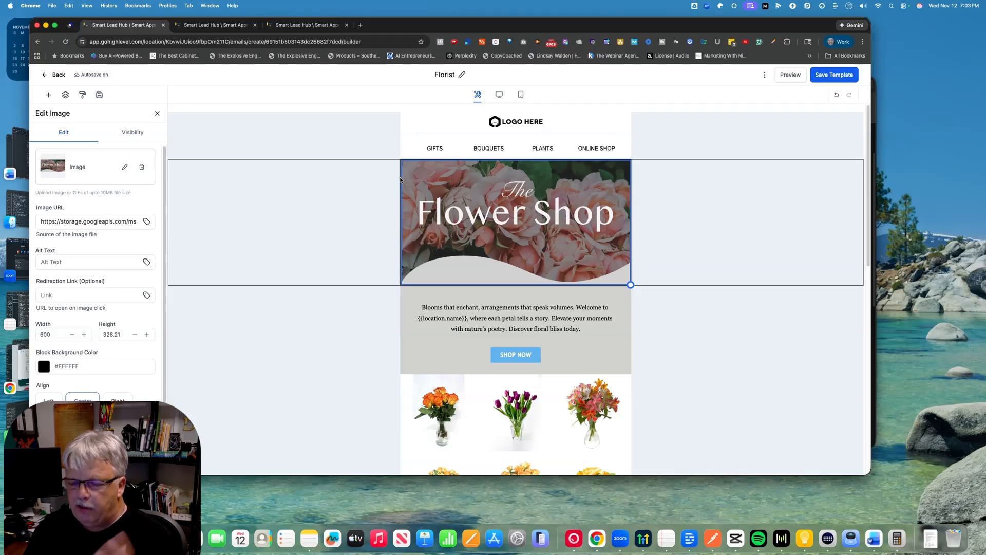
pyautogui.click(297, 26)
pyautogui.click(171, 125)
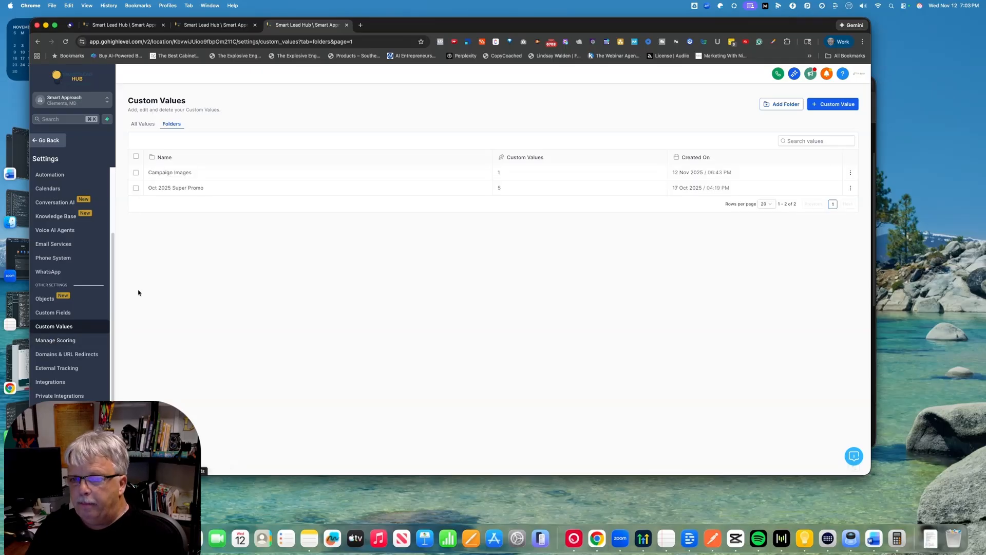
pyautogui.click(166, 174)
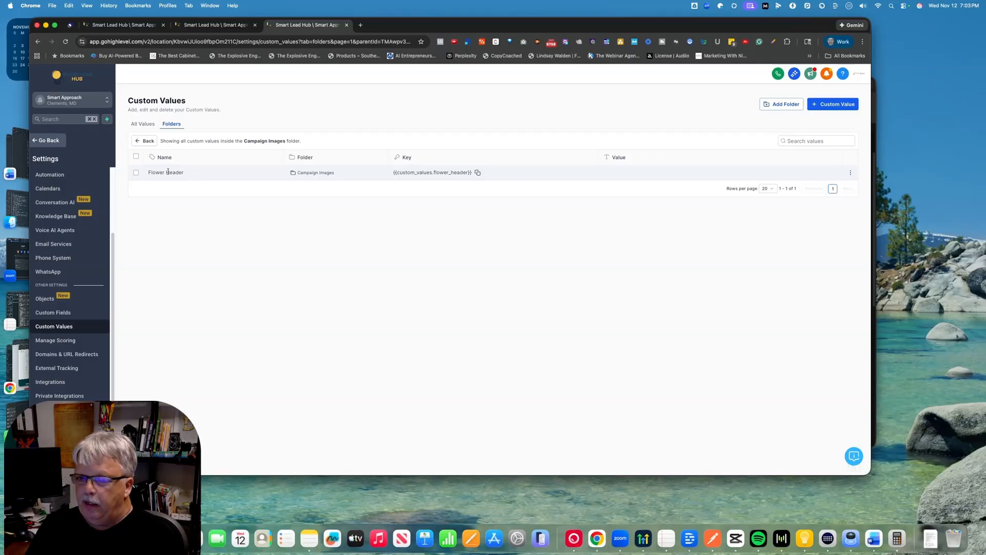
# - Copy the link of the poppies-5392907_150.jpg image from Media Storage
pyautogui.click(207, 28)
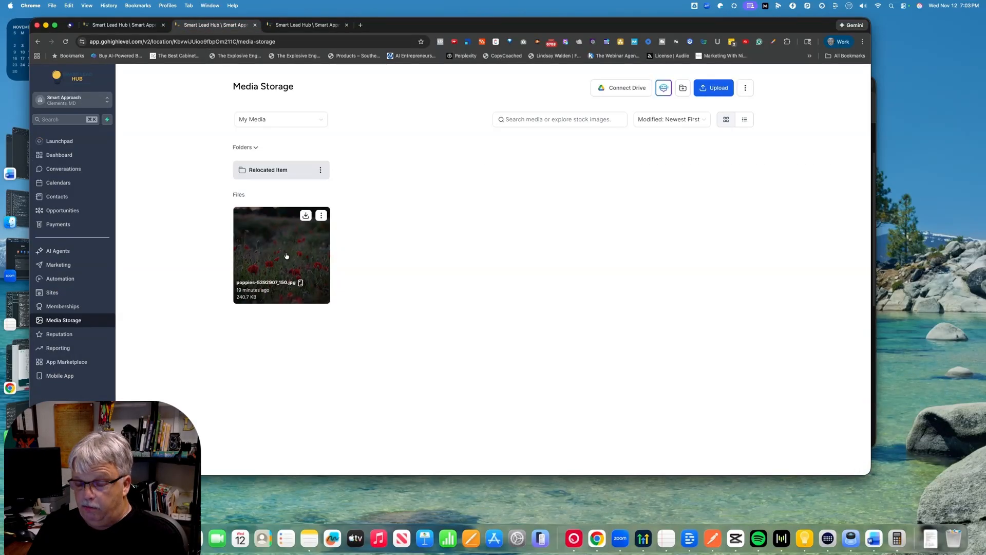
pyautogui.click(321, 216)
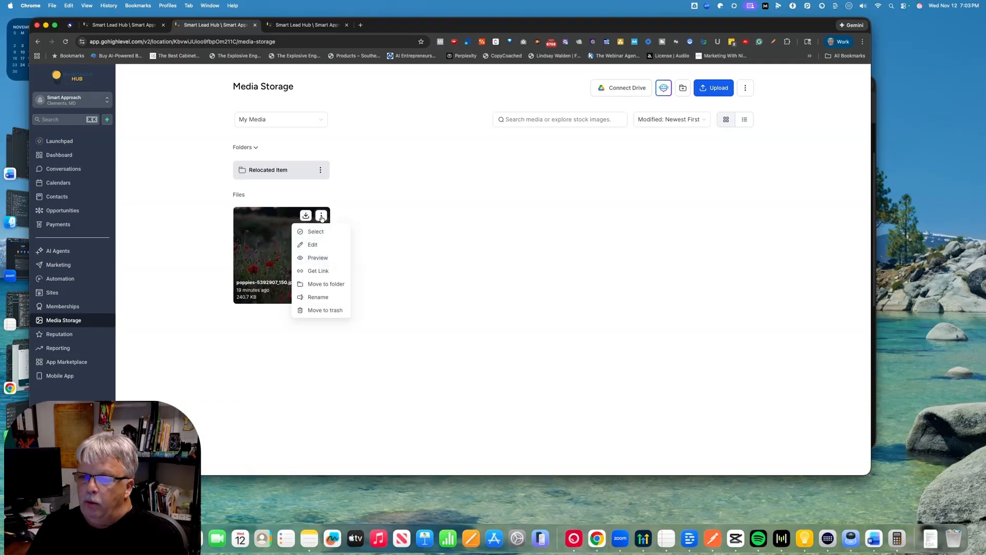
pyautogui.click(318, 271)
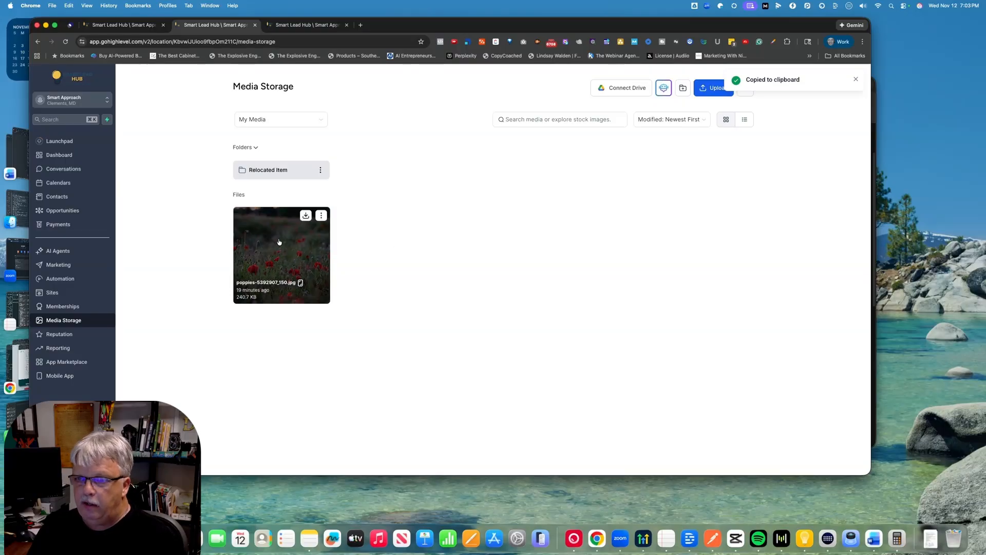
# - Edit the Flower Header custom value in the Campaign Images folder, setting its value to the copied poppies image link
pyautogui.click(306, 24)
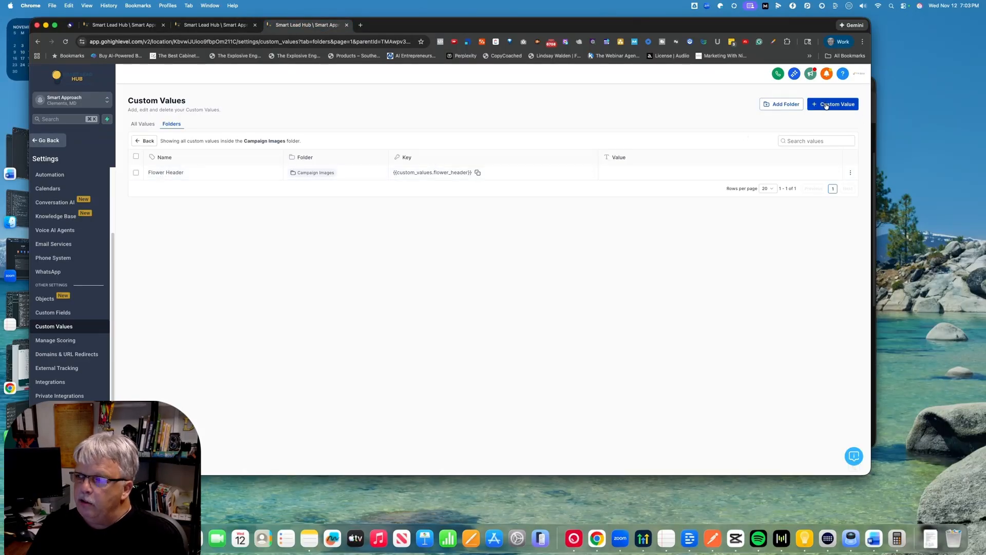
pyautogui.click(826, 109)
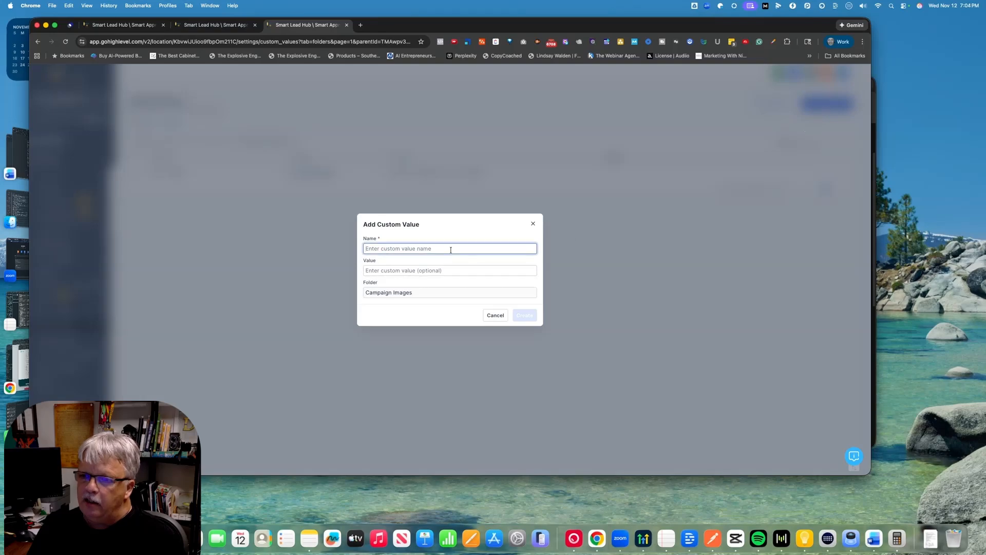
pyautogui.click(496, 314)
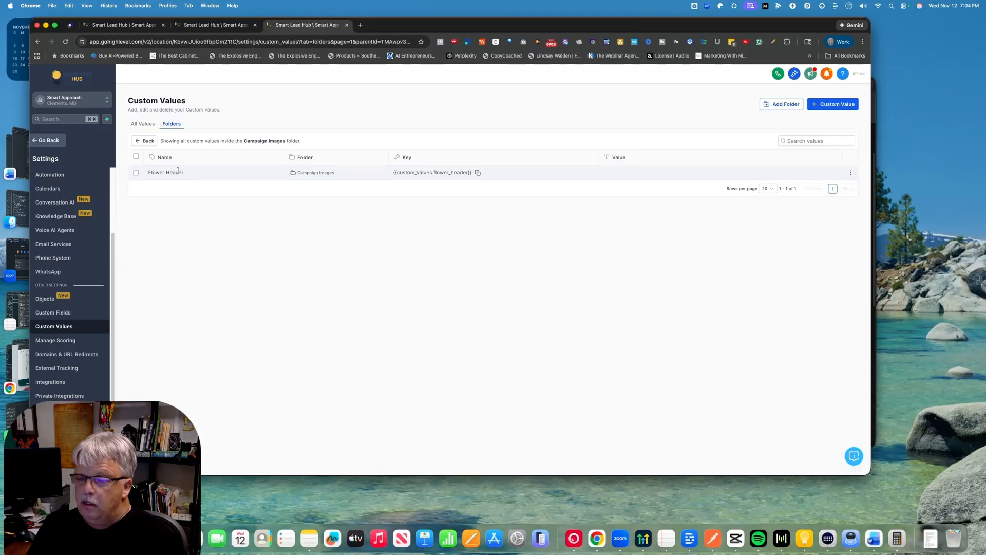
pyautogui.click(136, 172)
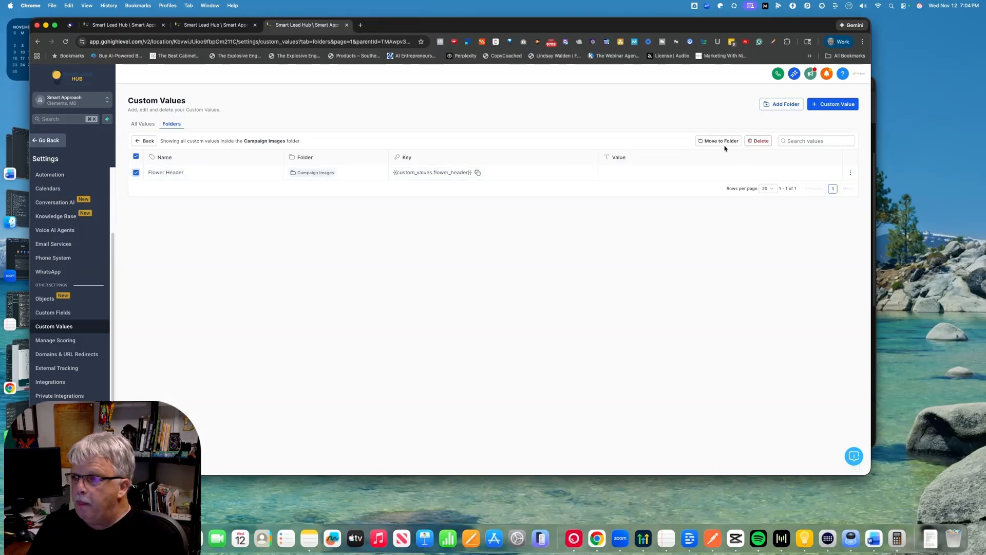
pyautogui.click(850, 173)
pyautogui.click(802, 186)
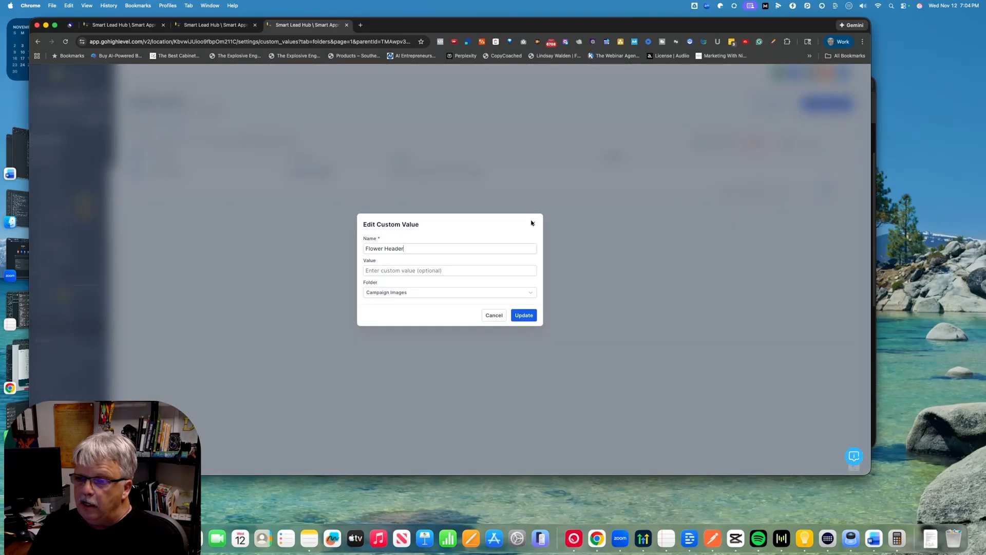
pyautogui.click(393, 270)
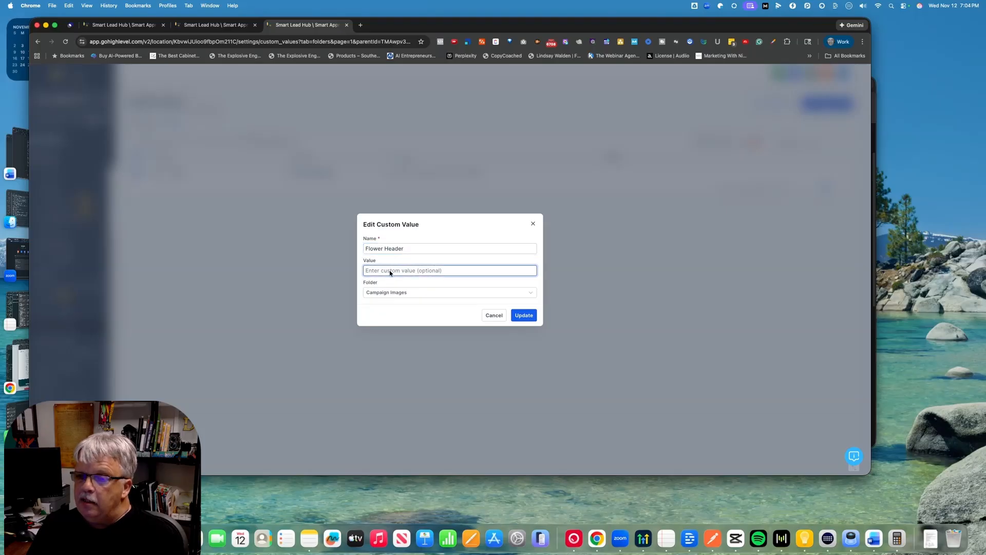
pyautogui.press('super+v')
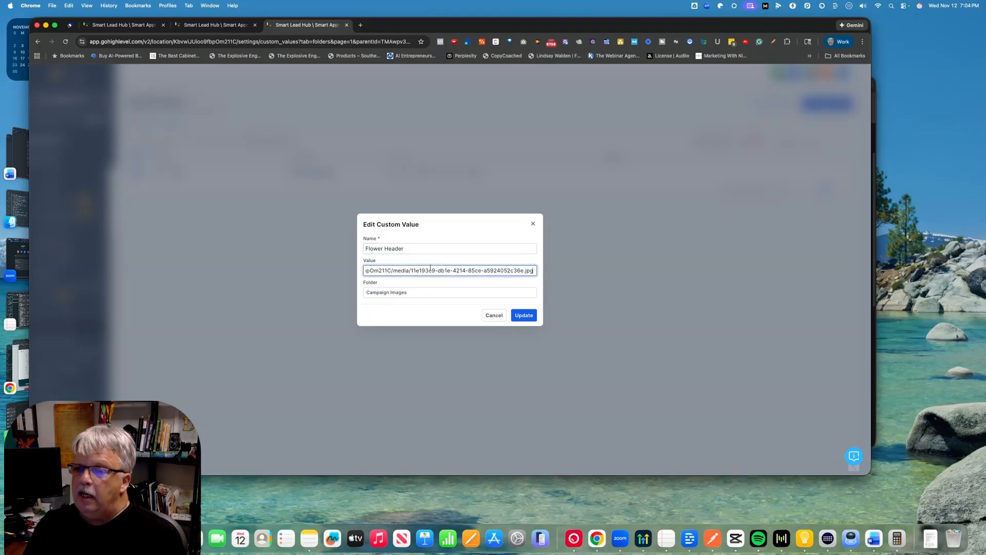
pyautogui.click(526, 316)
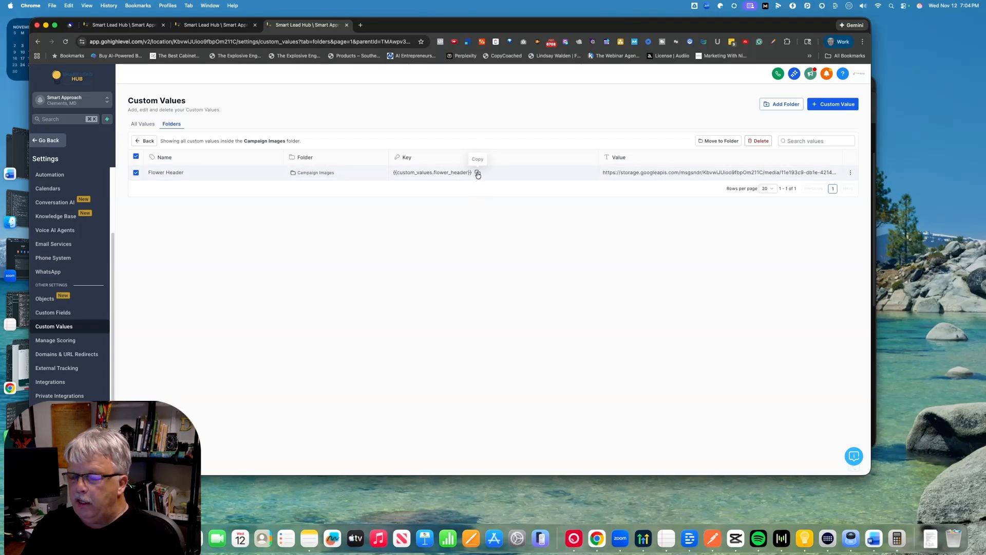
# - Copy the Flower Header custom value key and replace the Florist template's header image URL with {{custom_values.flower_header}}
pyautogui.click(477, 173)
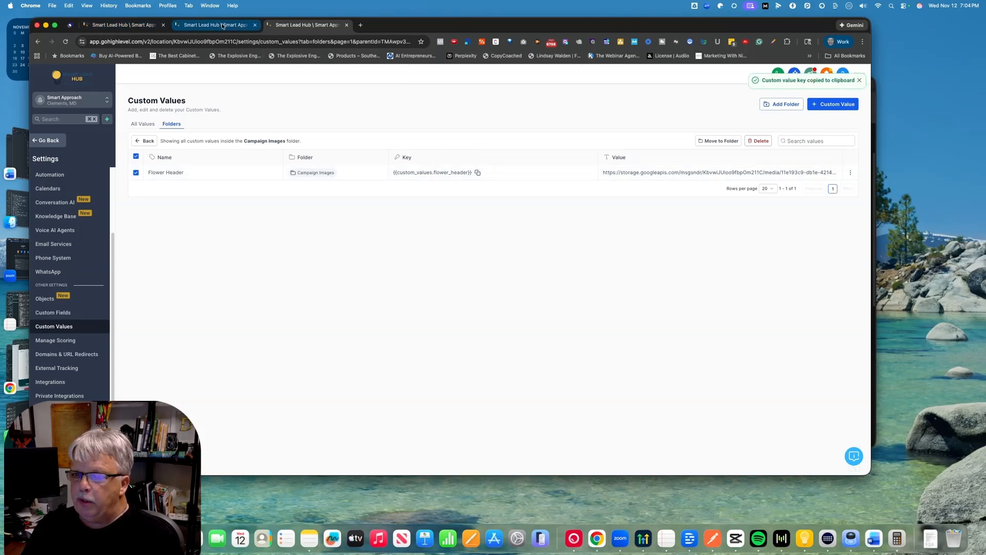
pyautogui.click(110, 24)
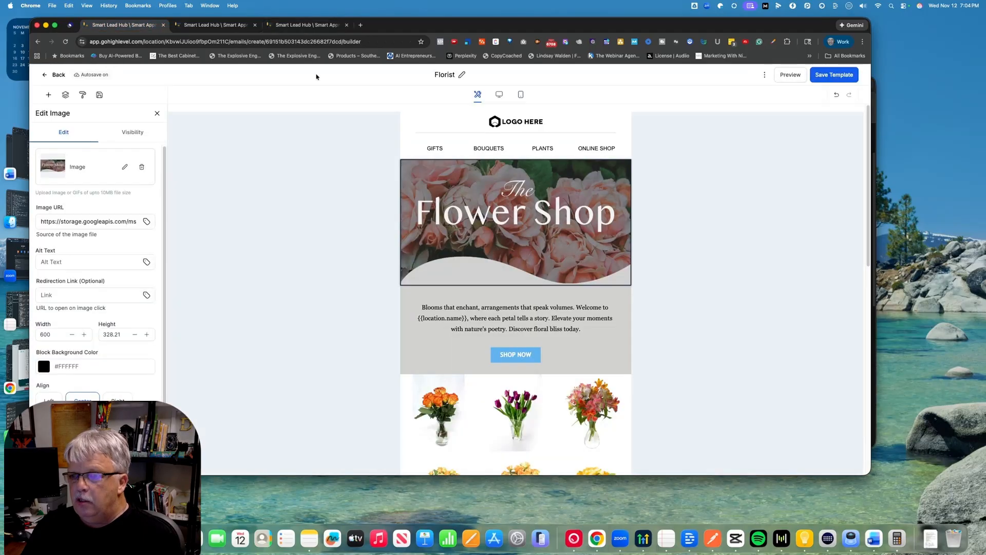
pyautogui.click(212, 25)
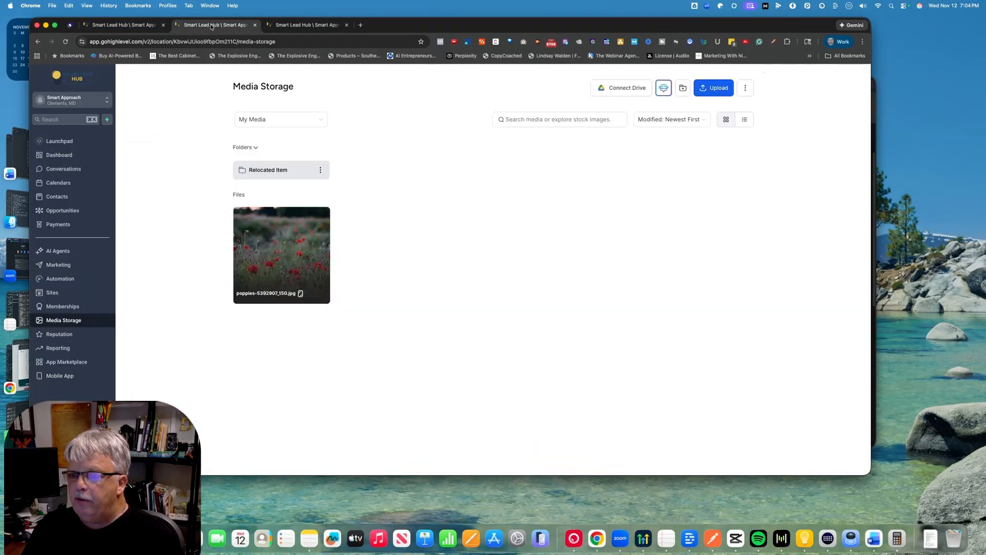
pyautogui.click(291, 25)
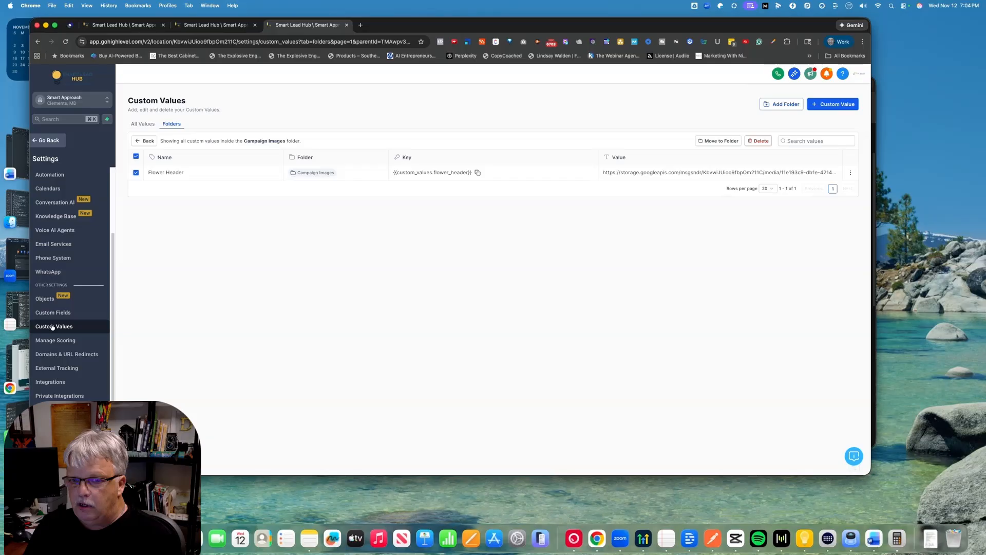
pyautogui.click(123, 25)
pyautogui.click(64, 221)
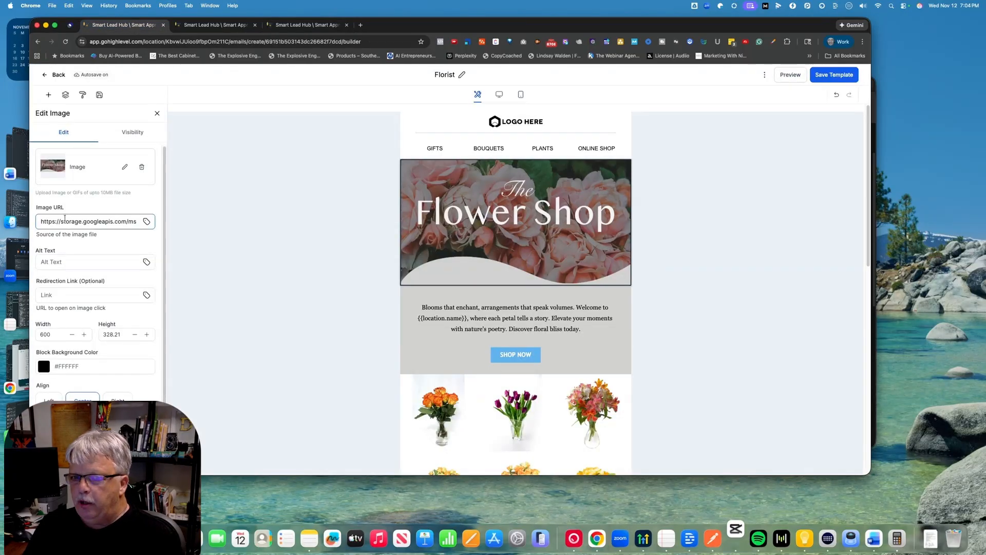
pyautogui.press('super+a')
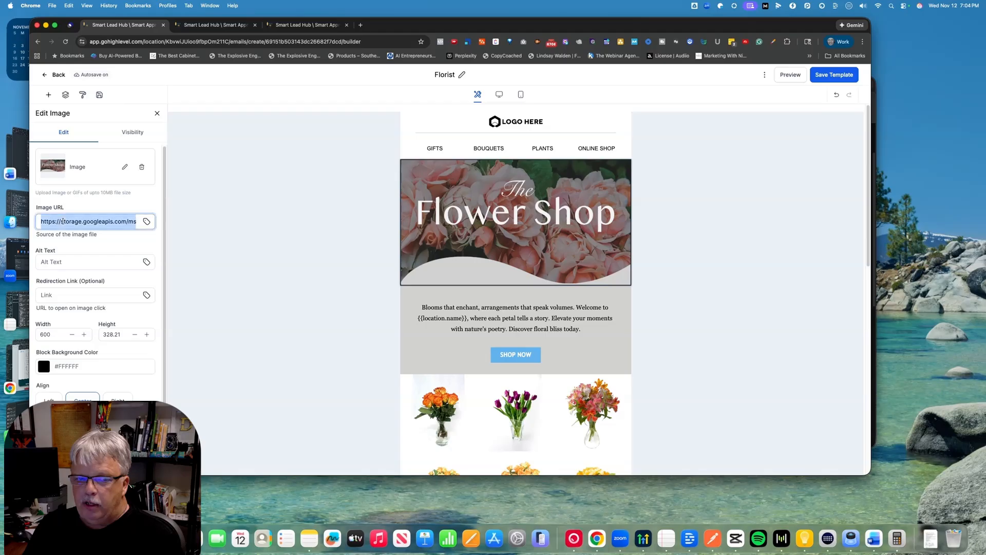
pyautogui.rightClick(62, 221)
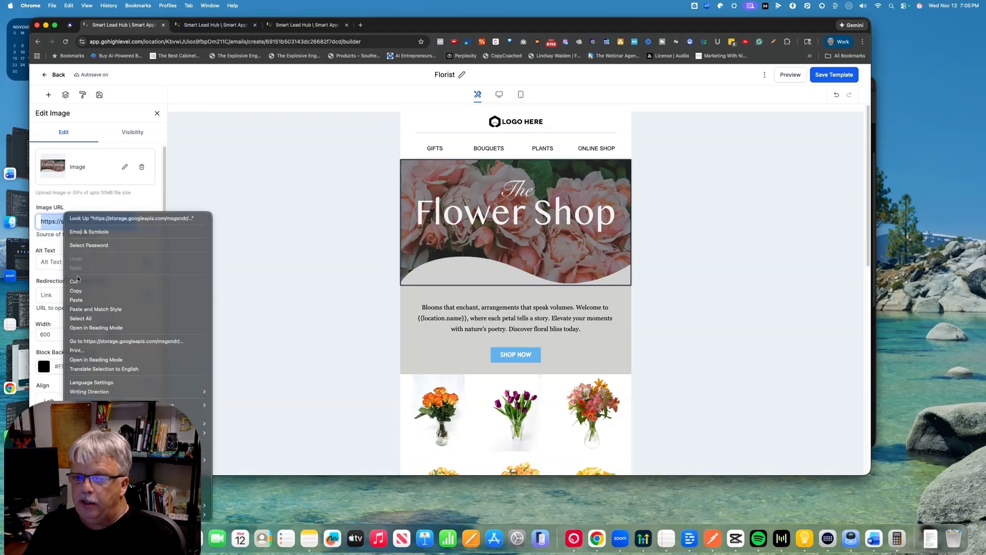
pyautogui.click(72, 301)
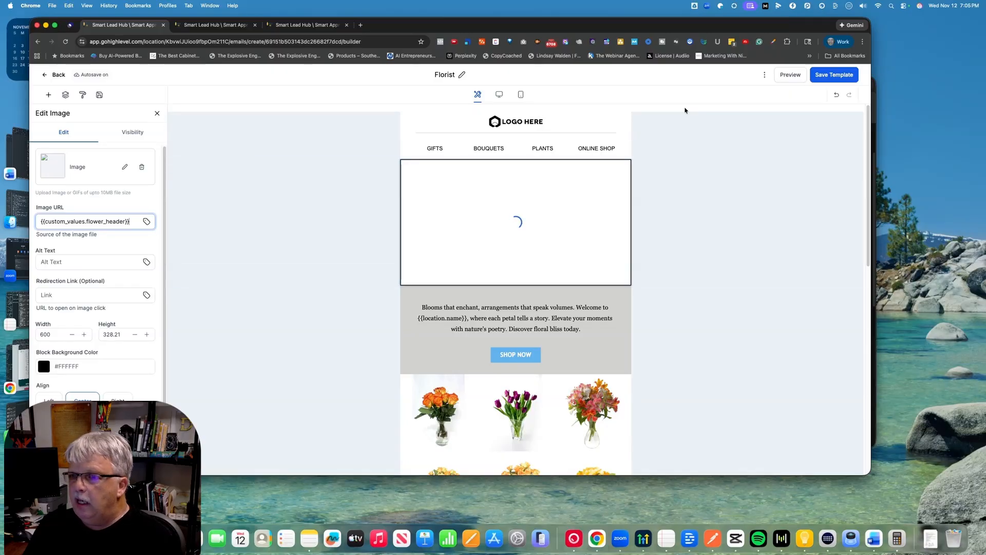
# - Save the Florist template, return to the email templates list and reopen the template
pyautogui.click(824, 75)
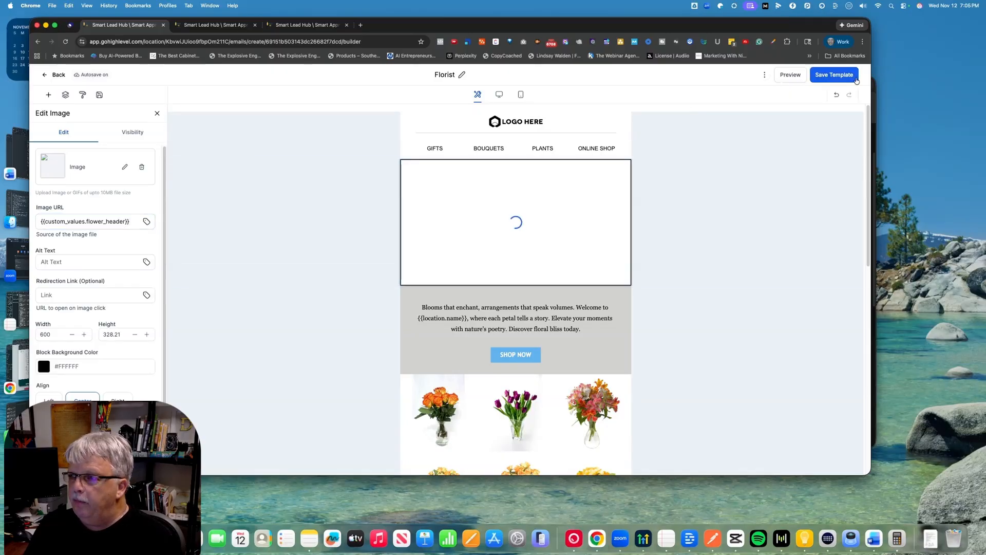
pyautogui.click(780, 78)
pyautogui.click(66, 75)
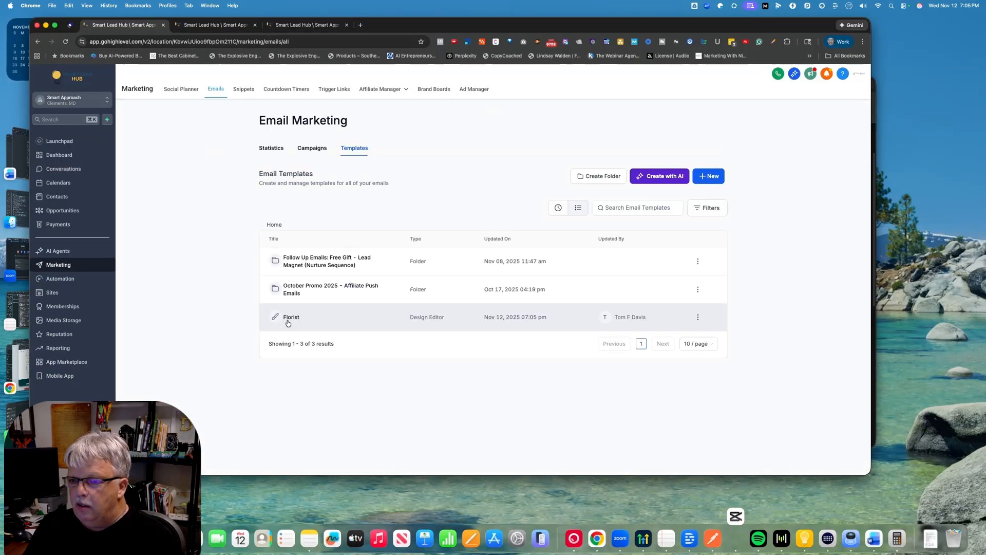
pyautogui.click(287, 318)
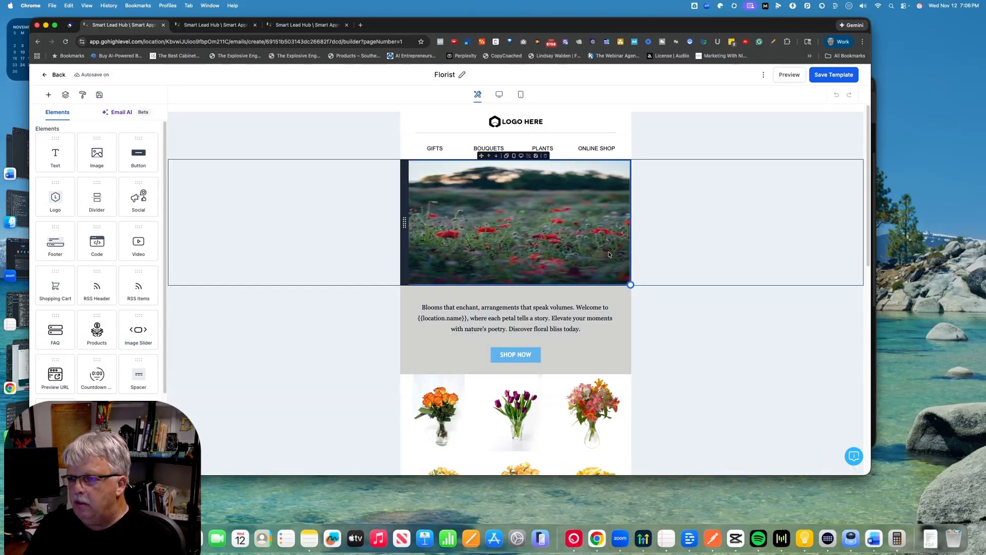
# - Browse the custom values available for the header image's URL down to the Campaign Images folder, and look through the rest of the email
pyautogui.click(508, 225)
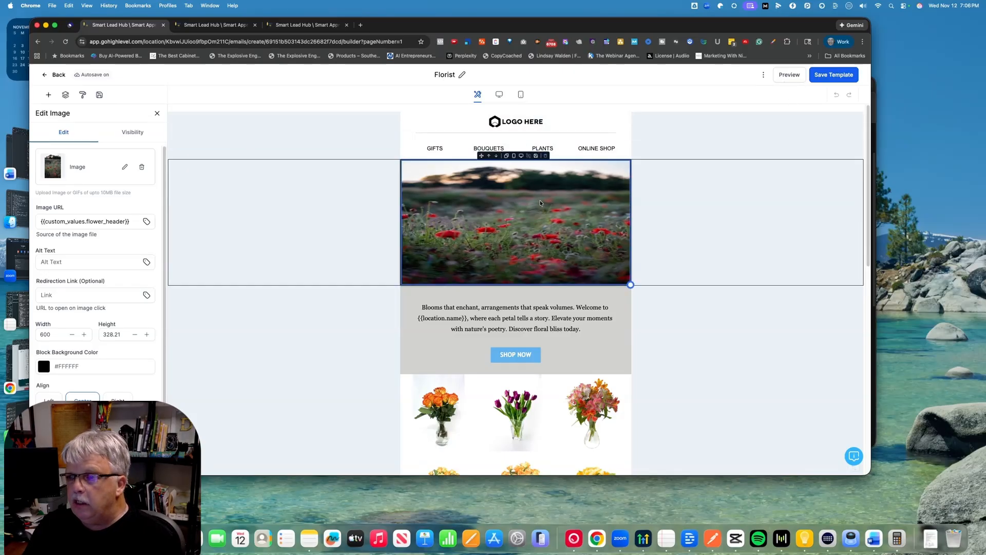
pyautogui.click(132, 224)
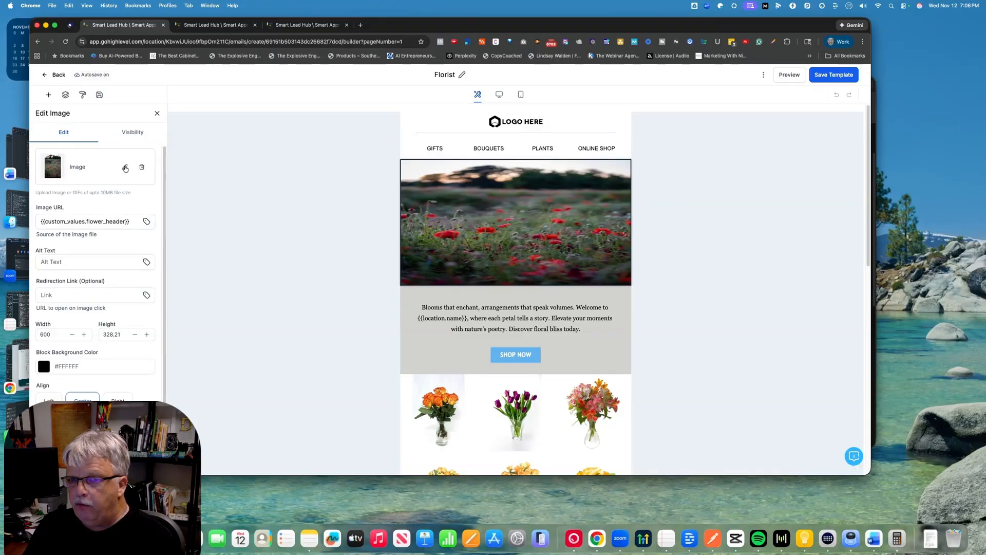
pyautogui.click(130, 223)
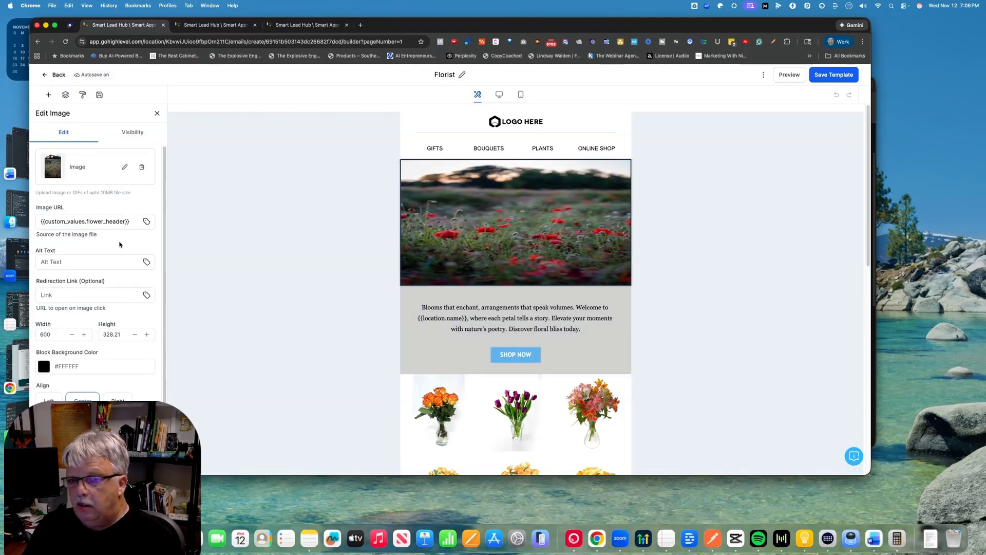
pyautogui.click(139, 222)
pyautogui.click(148, 224)
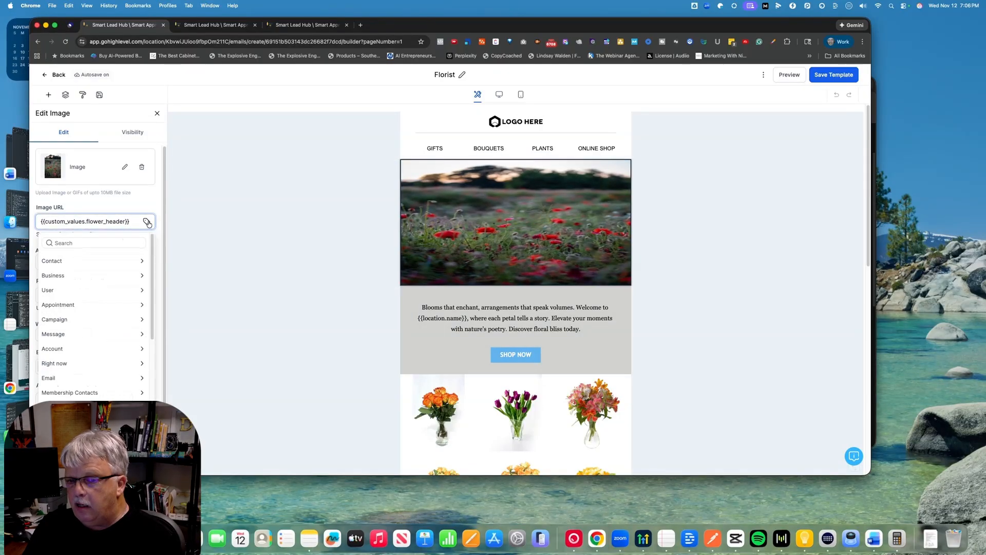
pyautogui.scroll(-5, 146, 352)
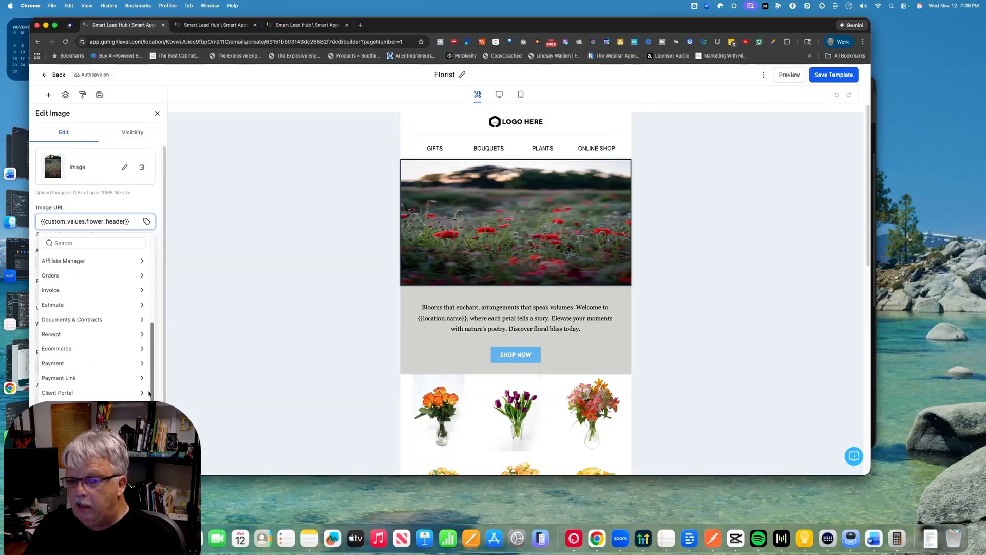
pyautogui.scroll(-2, 146, 359)
pyautogui.click(72, 390)
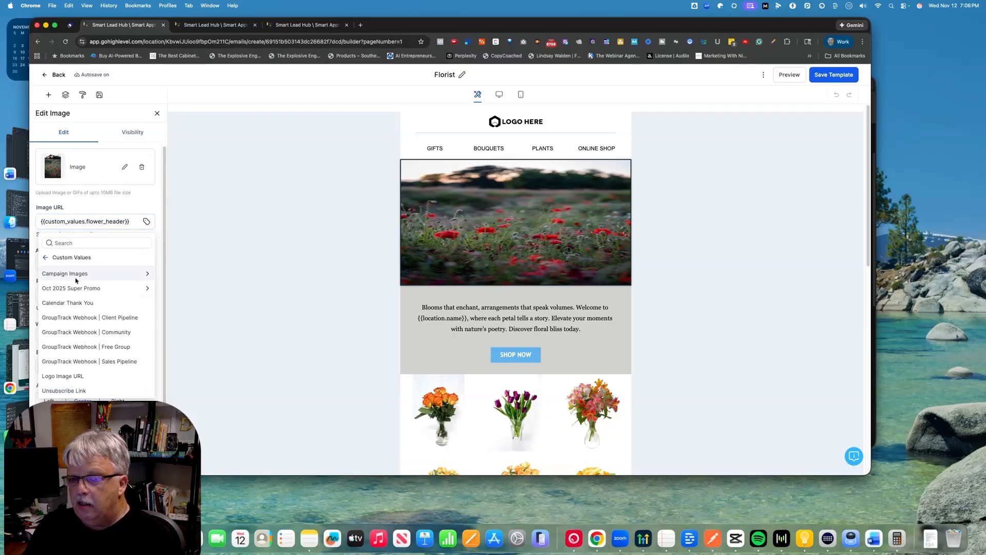
pyautogui.click(108, 273)
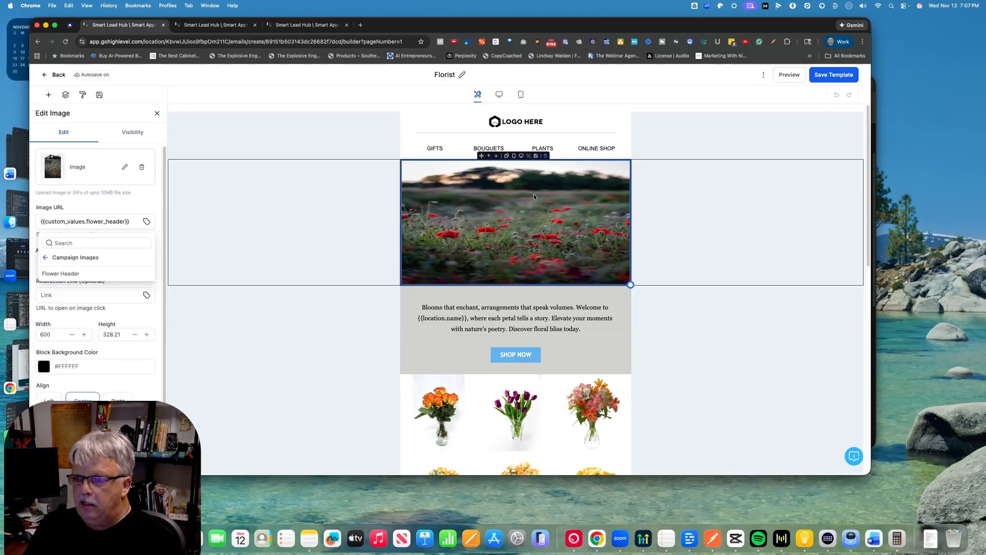
pyautogui.scroll(-15, 507, 230)
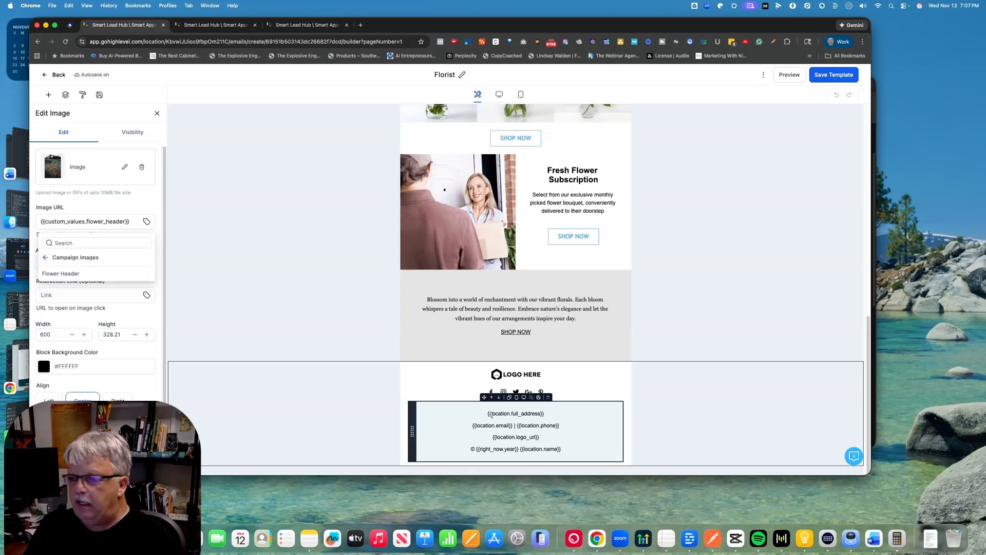
pyautogui.scroll(15, 531, 412)
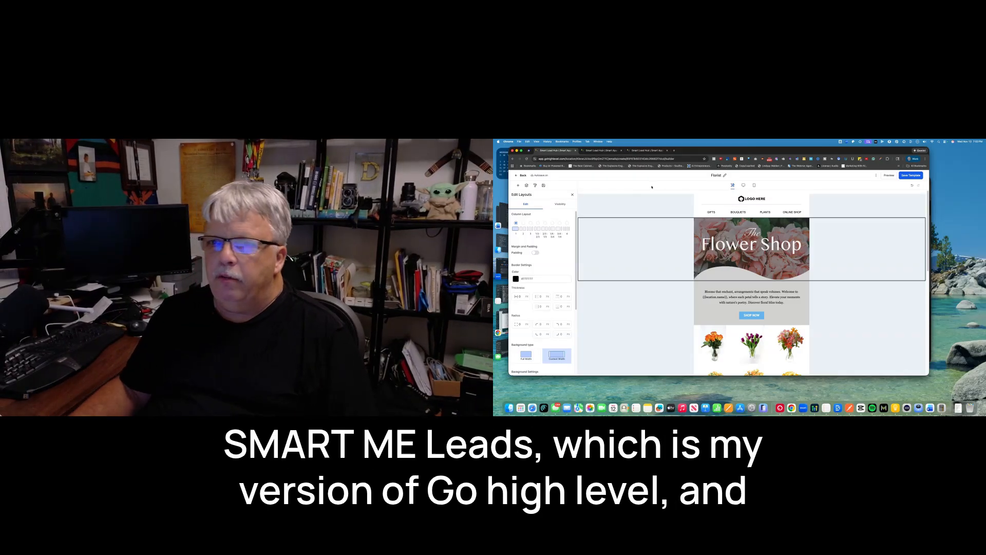
pyautogui.moveTo(699, 151); pyautogui.dragTo(698, 152)
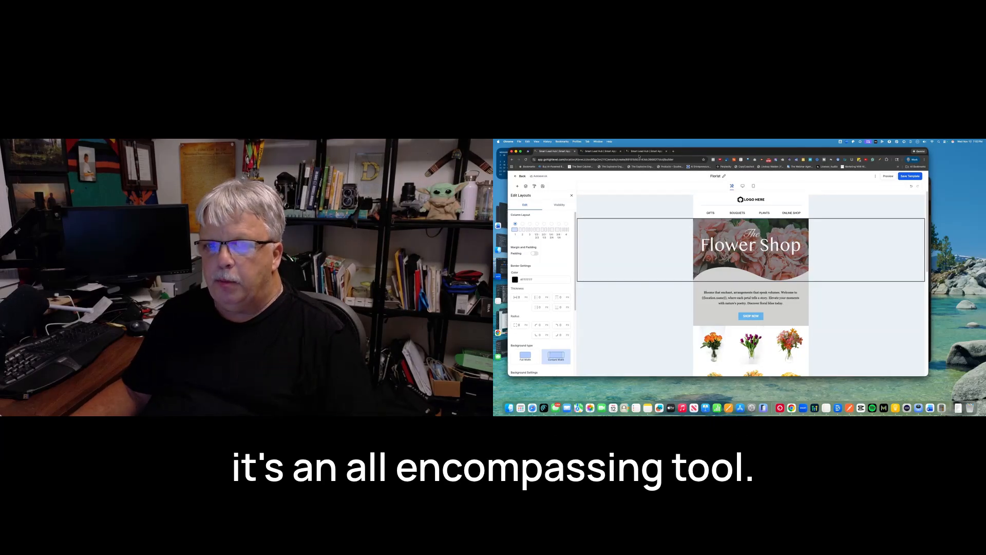
pyautogui.click(598, 152)
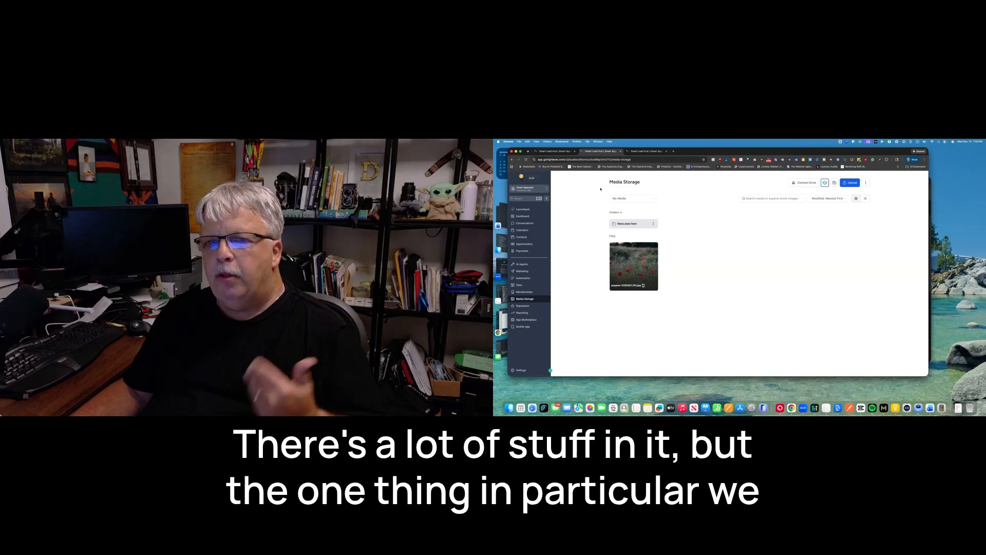
pyautogui.click(556, 151)
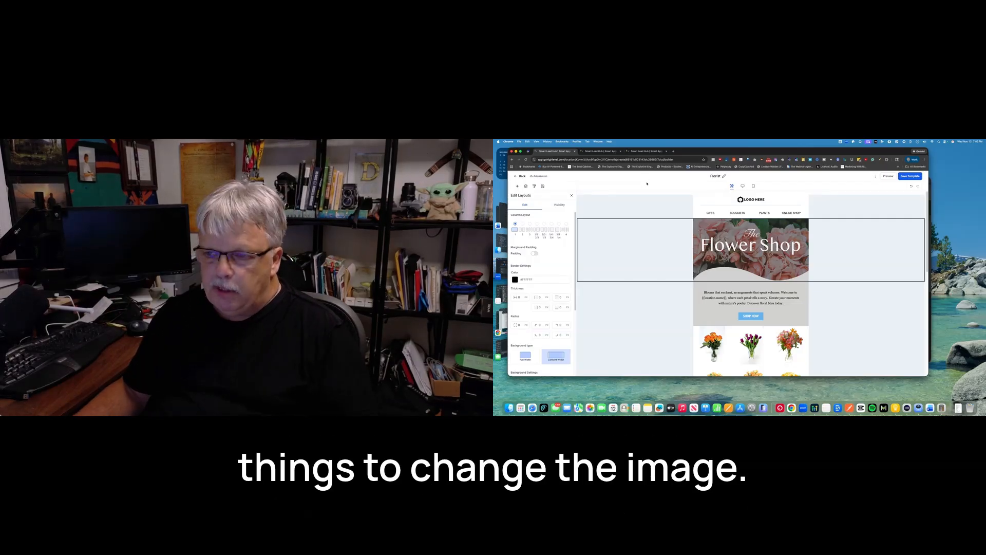
# - Open the header image's settings in the Florist template and the Campaign Images folder in the custom values
pyautogui.click(750, 251)
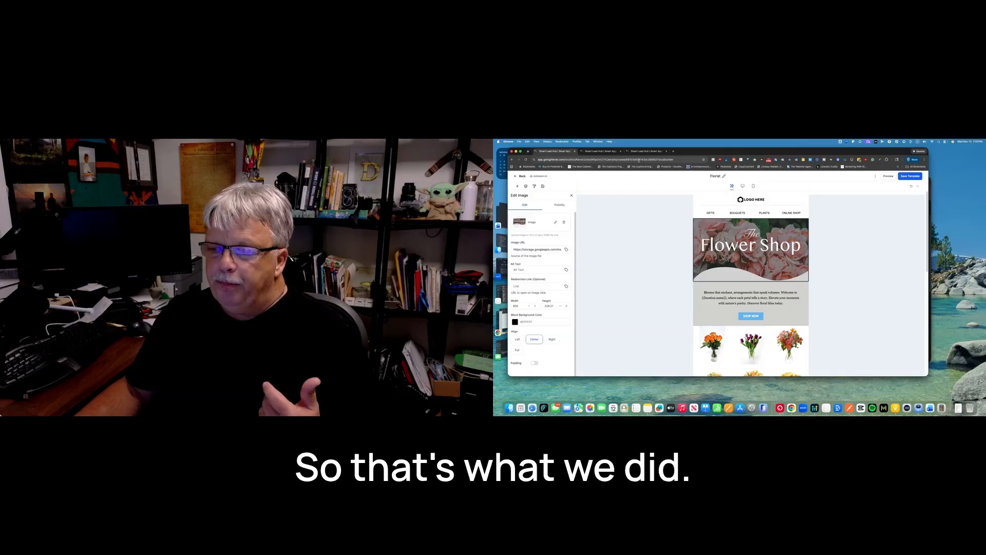
pyautogui.click(640, 153)
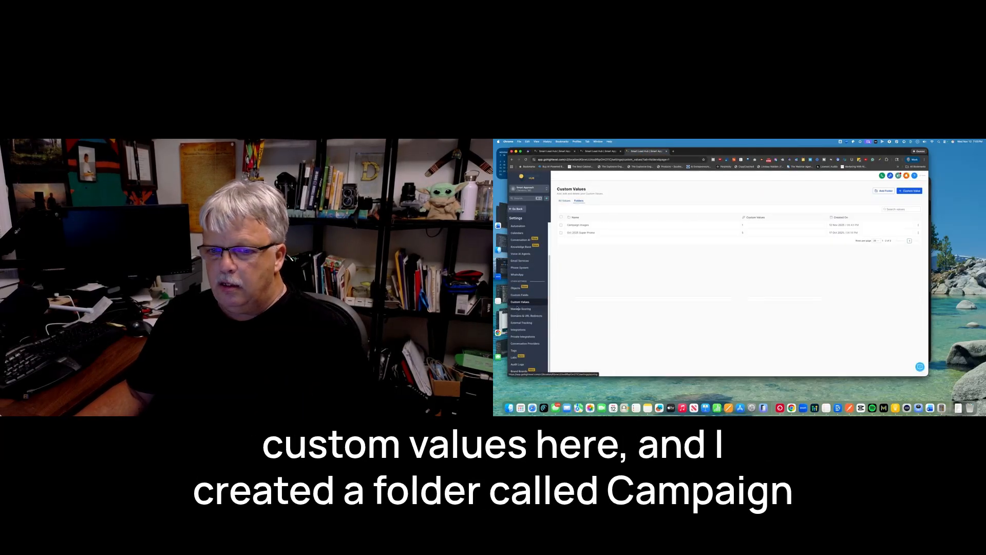
pyautogui.click(576, 225)
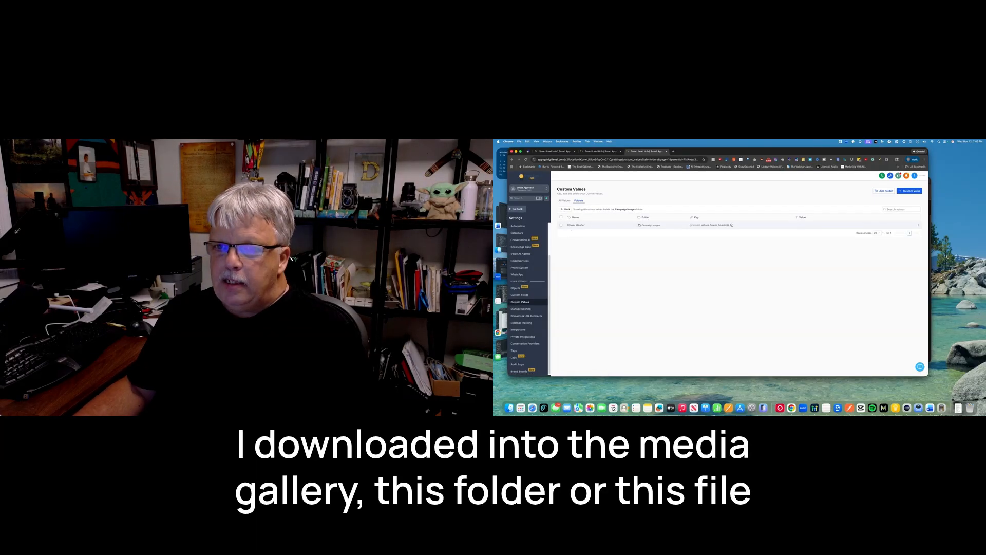
# - Copy the link of the poppies image in Media Storage
pyautogui.click(600, 152)
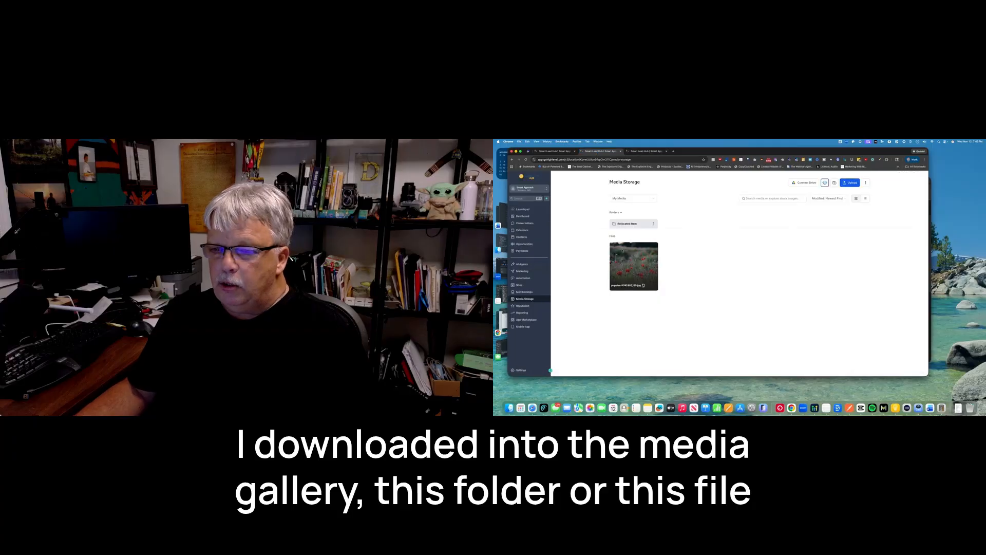
pyautogui.moveTo(640, 265)
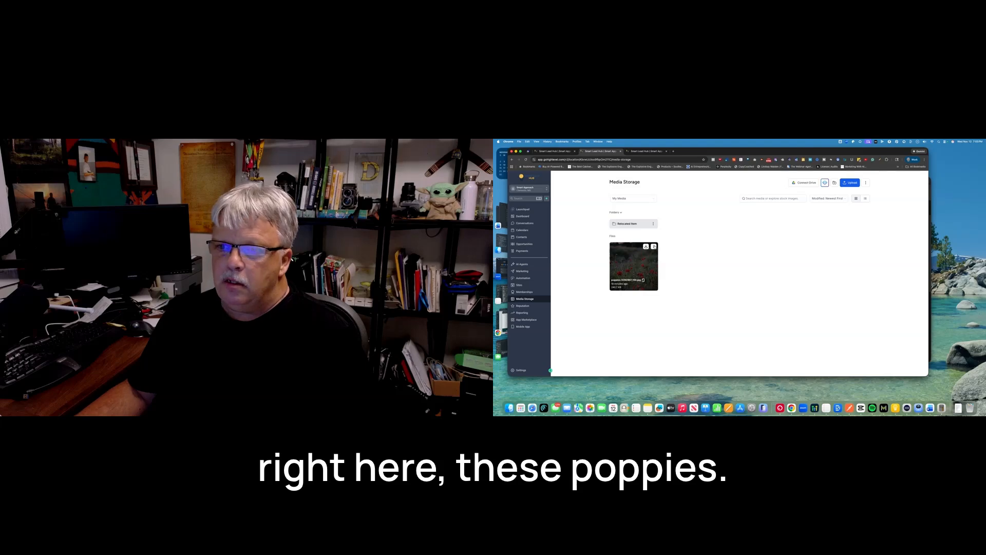
pyautogui.click(654, 248)
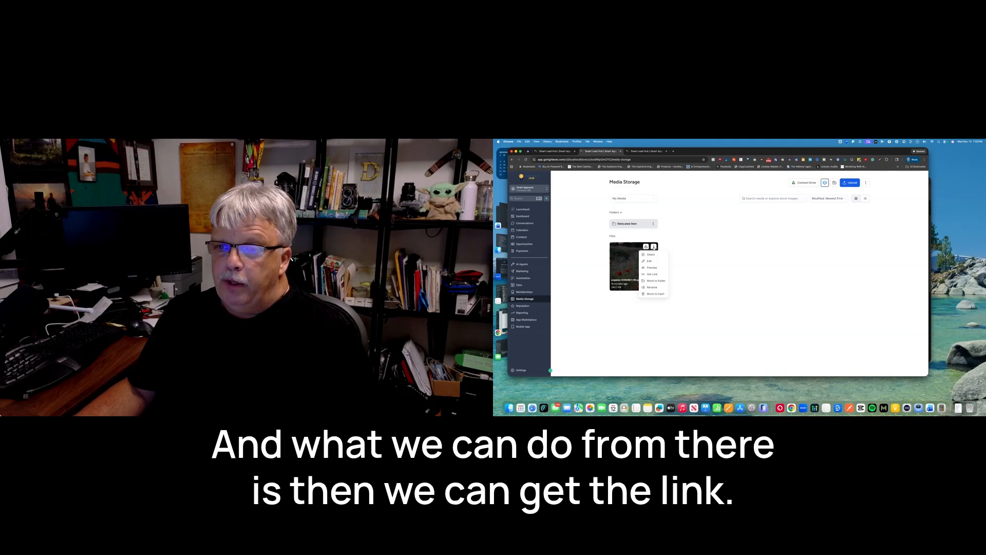
pyautogui.click(652, 274)
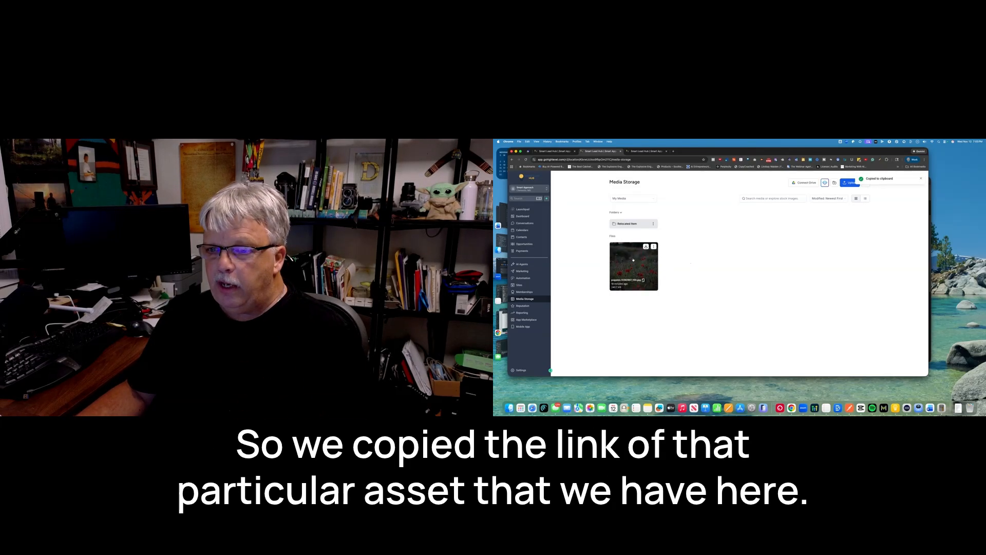
# - Edit the Flower Header custom value in the Campaign Images folder, setting its value to the copied poppies image link
pyautogui.click(645, 151)
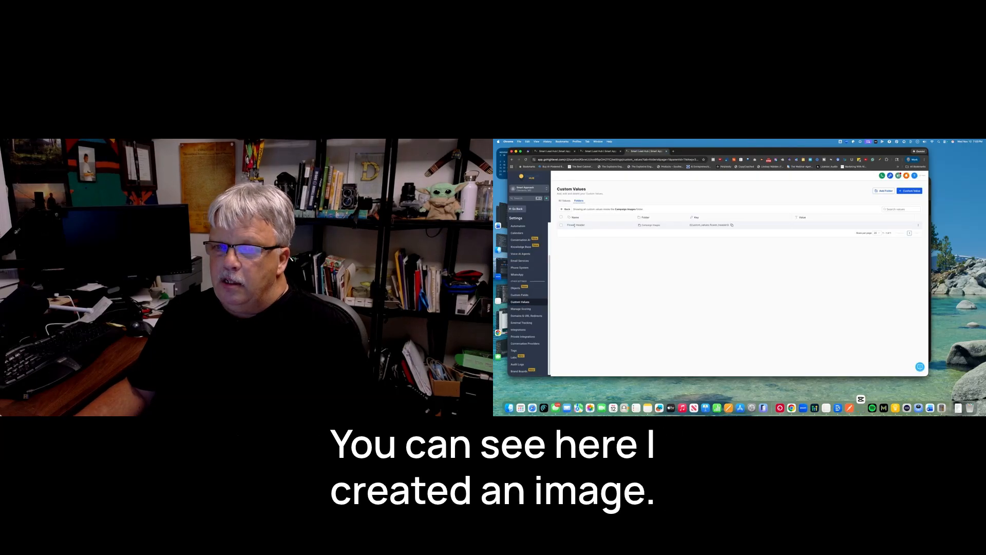
pyautogui.click(910, 192)
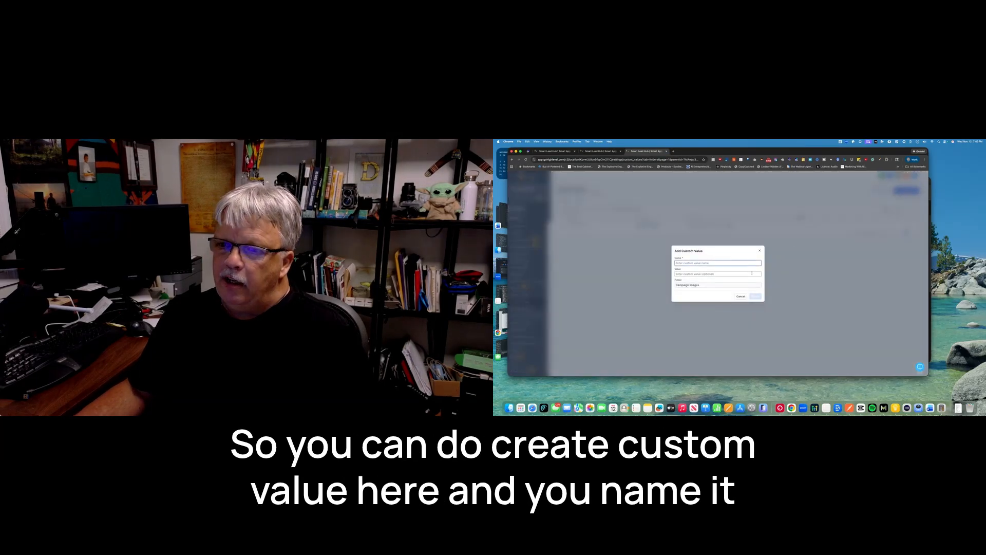
pyautogui.click(740, 297)
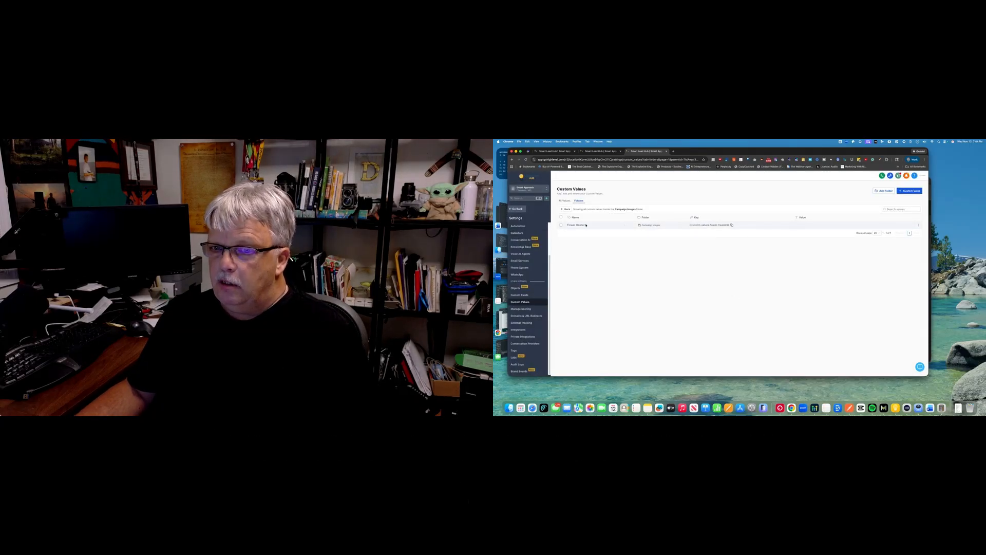
pyautogui.click(561, 225)
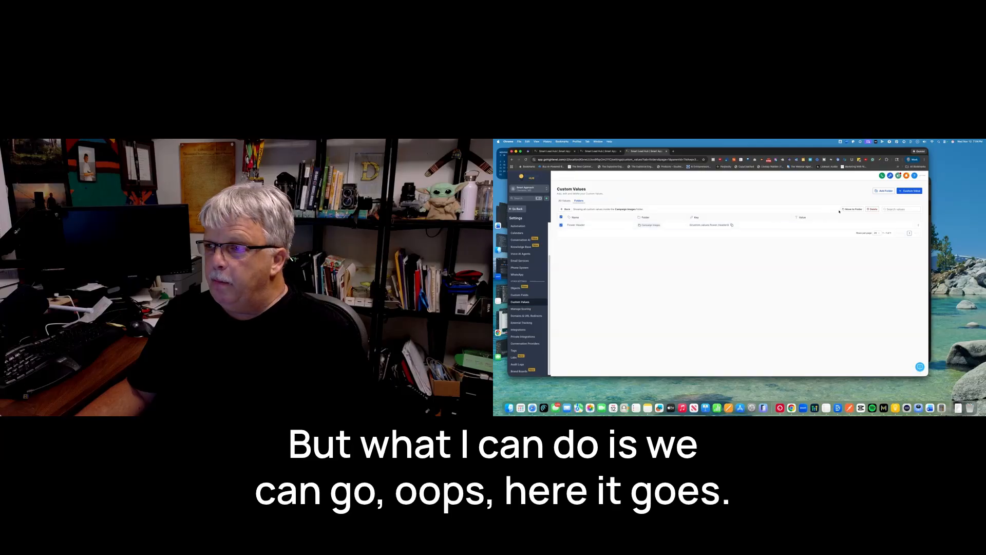
pyautogui.click(919, 225)
pyautogui.click(892, 232)
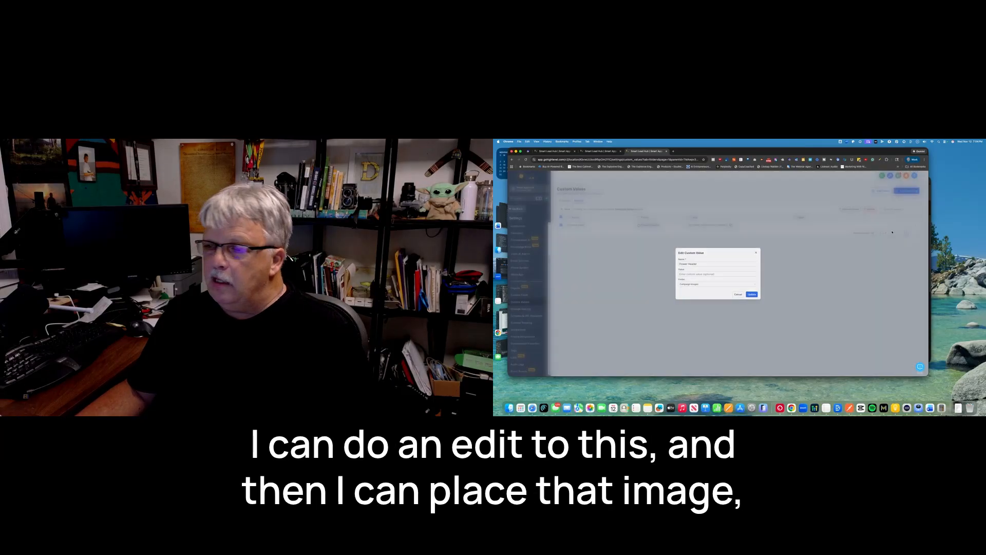
pyautogui.click(691, 274)
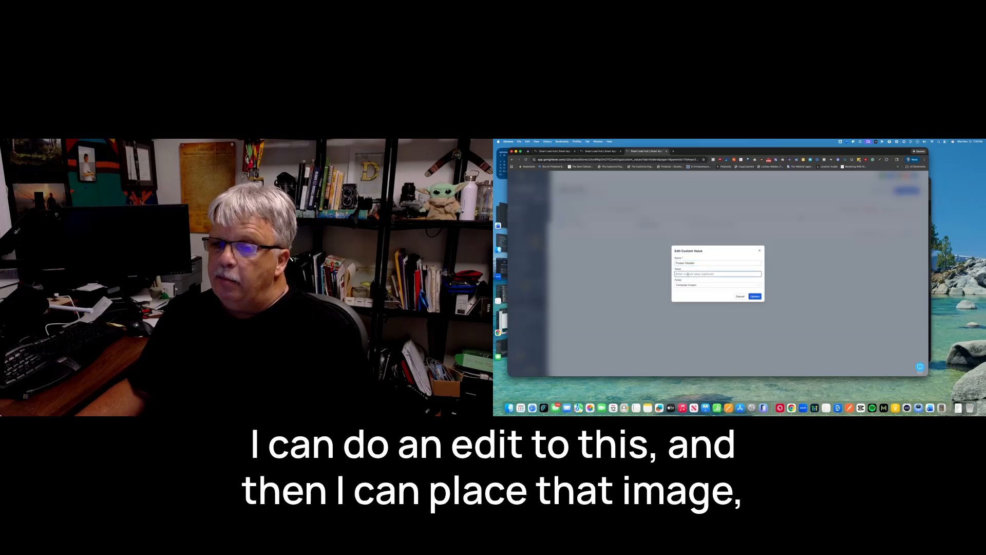
pyautogui.press('super+v')
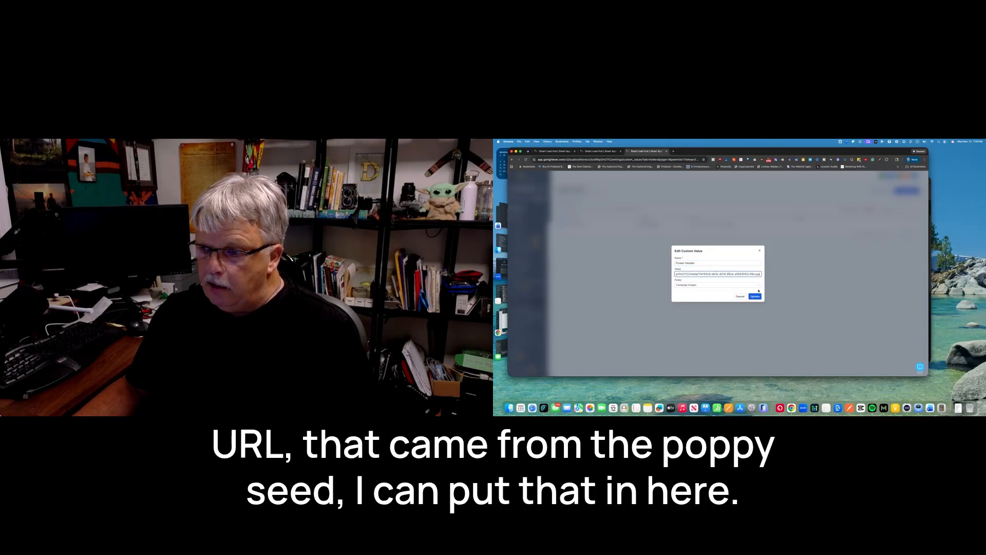
pyautogui.click(756, 297)
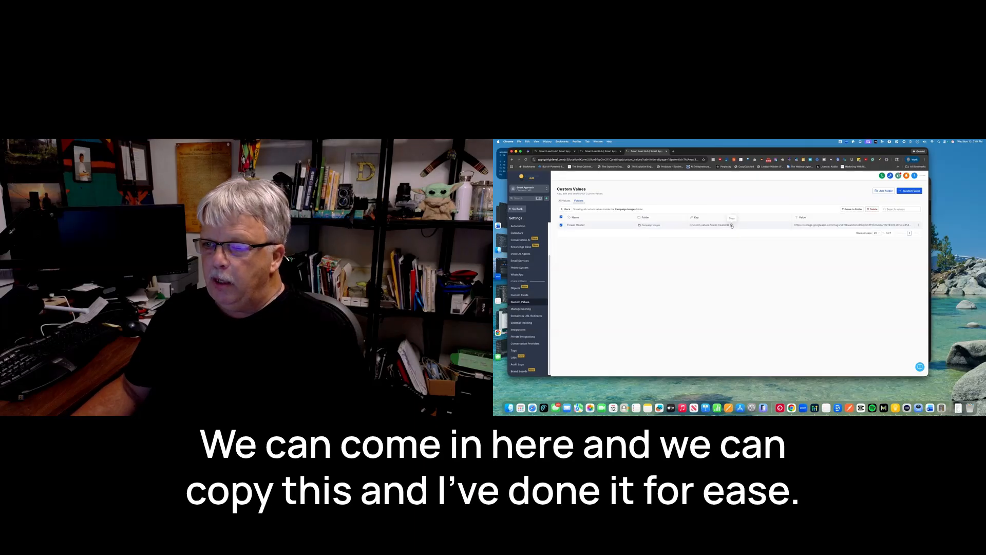
# - Copy the Flower Header custom value's key and replace the Florist header image URL with {{custom_values.flower_header}}
pyautogui.click(732, 225)
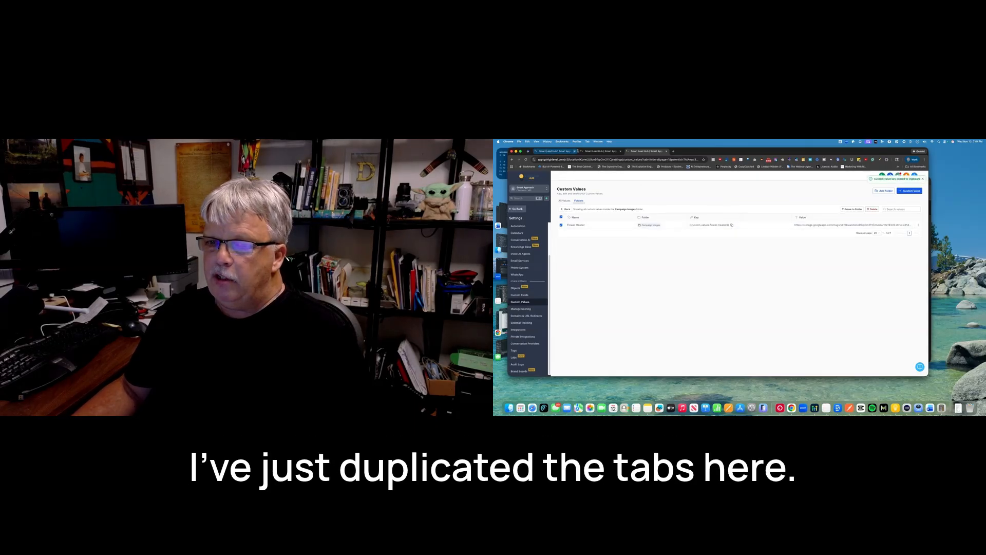
pyautogui.click(548, 151)
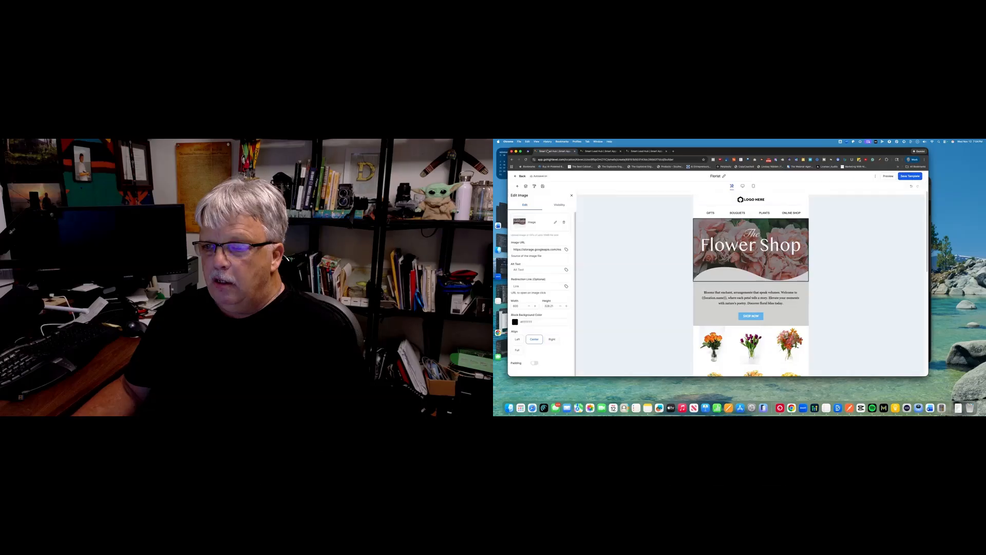
pyautogui.click(599, 151)
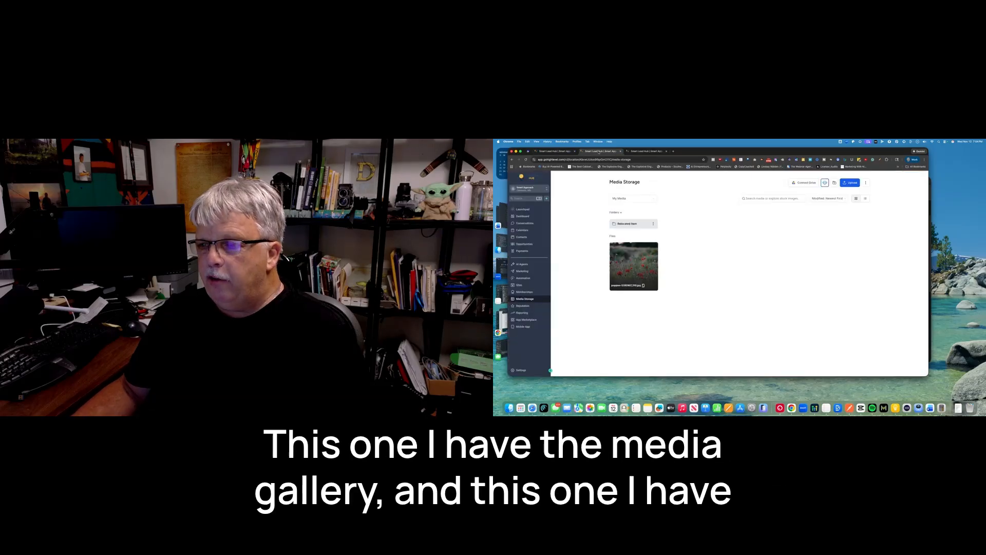
pyautogui.click(638, 152)
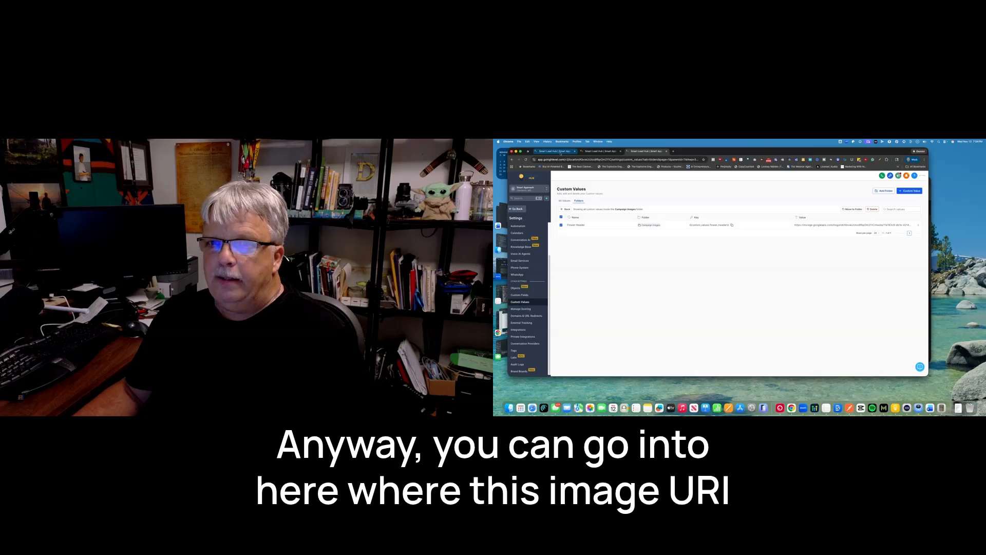
pyautogui.click(554, 151)
pyautogui.click(524, 249)
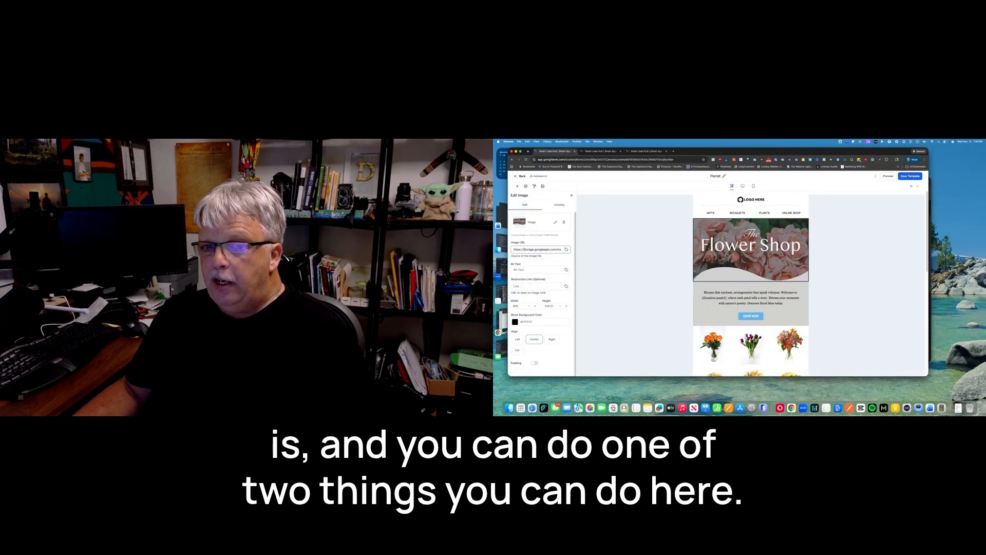
pyautogui.press('super+a')
pyautogui.rightClick(524, 250)
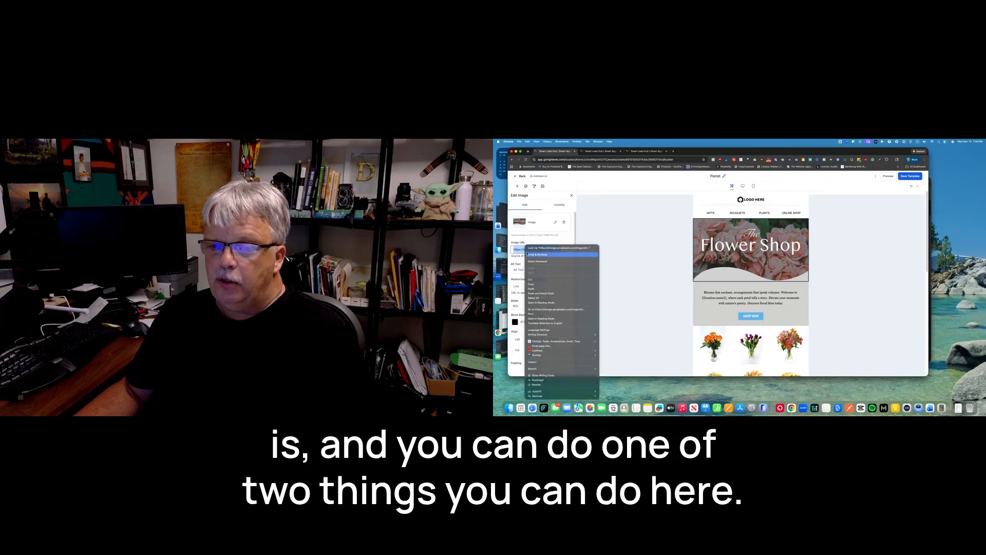
pyautogui.click(529, 289)
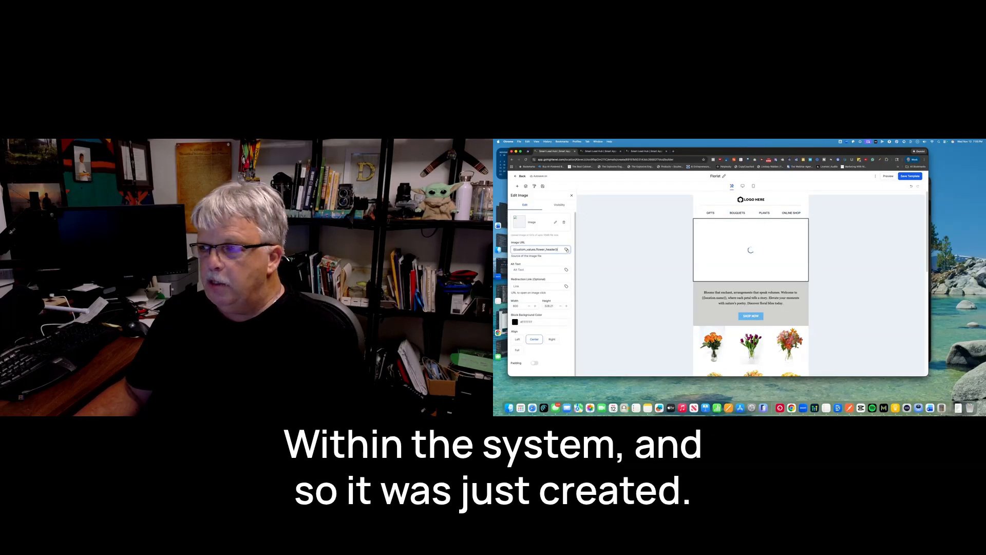
# - Save the Florist template, preview the email and return to the email builder
pyautogui.click(907, 178)
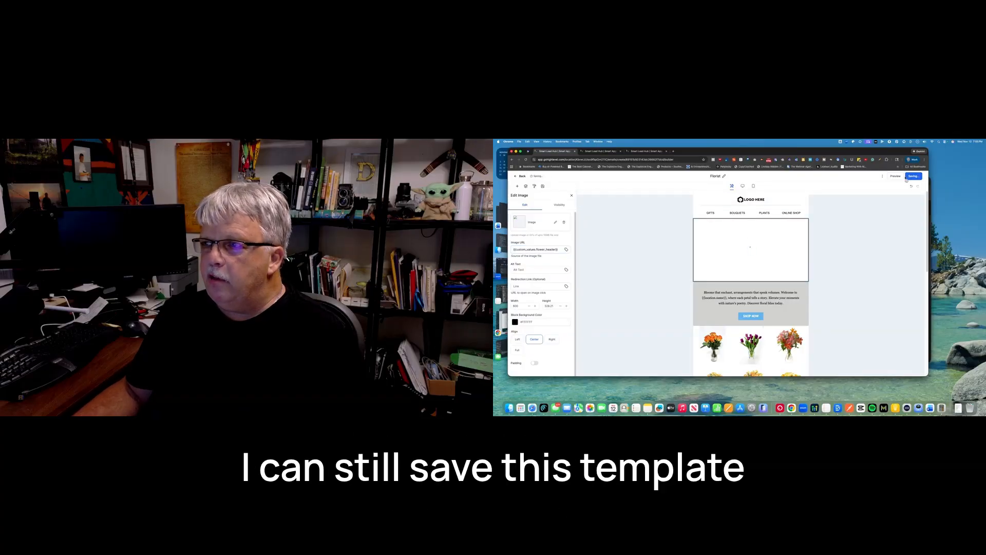
pyautogui.click(892, 176)
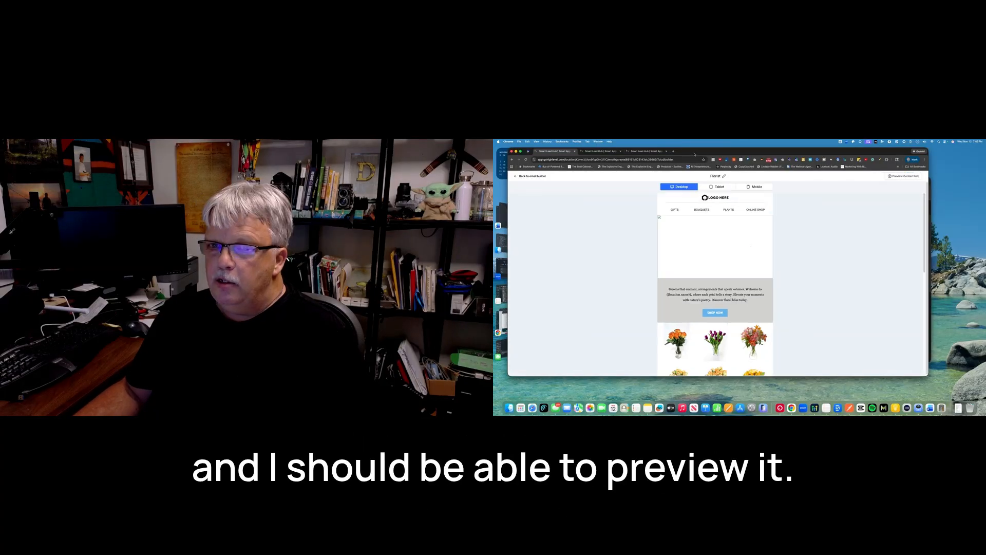
pyautogui.click(534, 175)
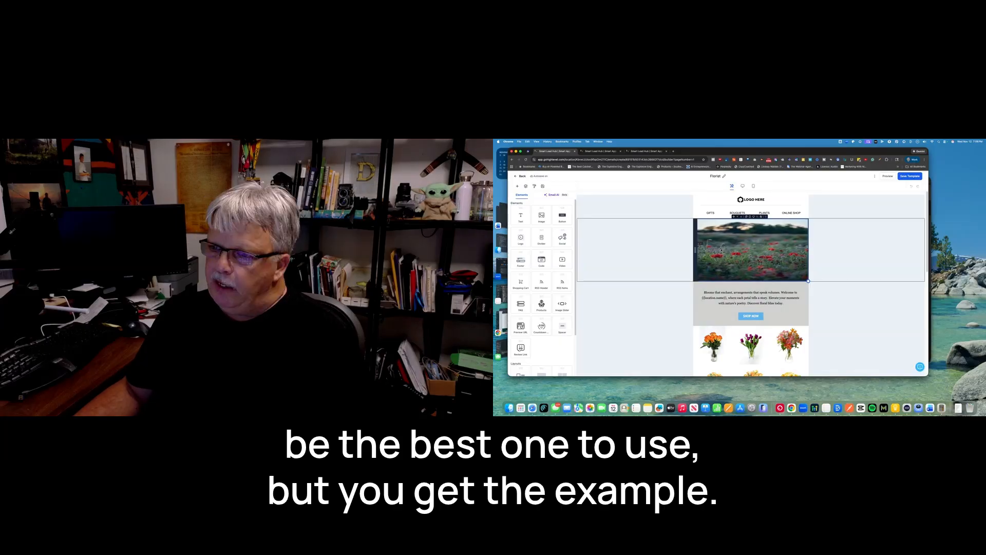
# - Browse the header image URL's custom values to the Campaign Images folder, and examine the location placeholders in the template's footer
pyautogui.click(754, 239)
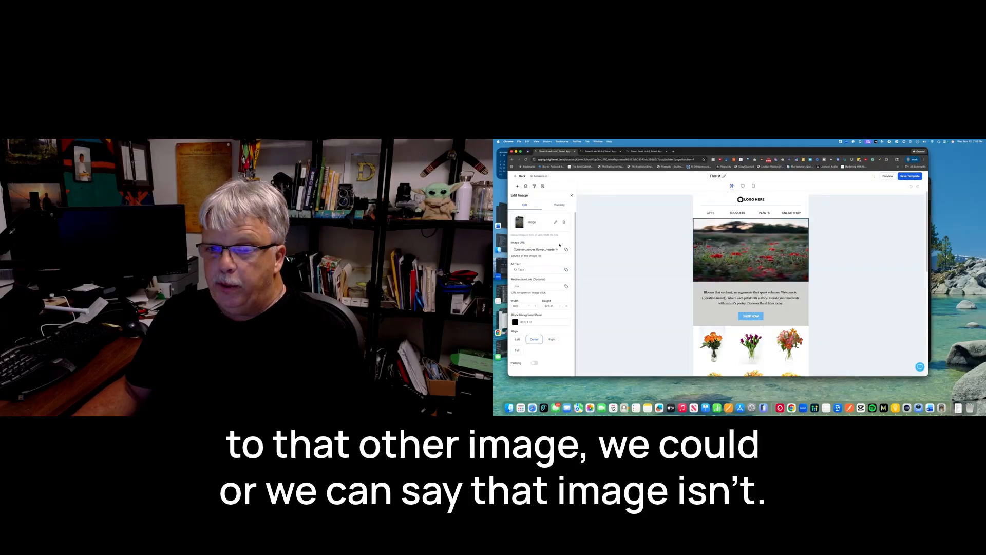
pyautogui.click(562, 249)
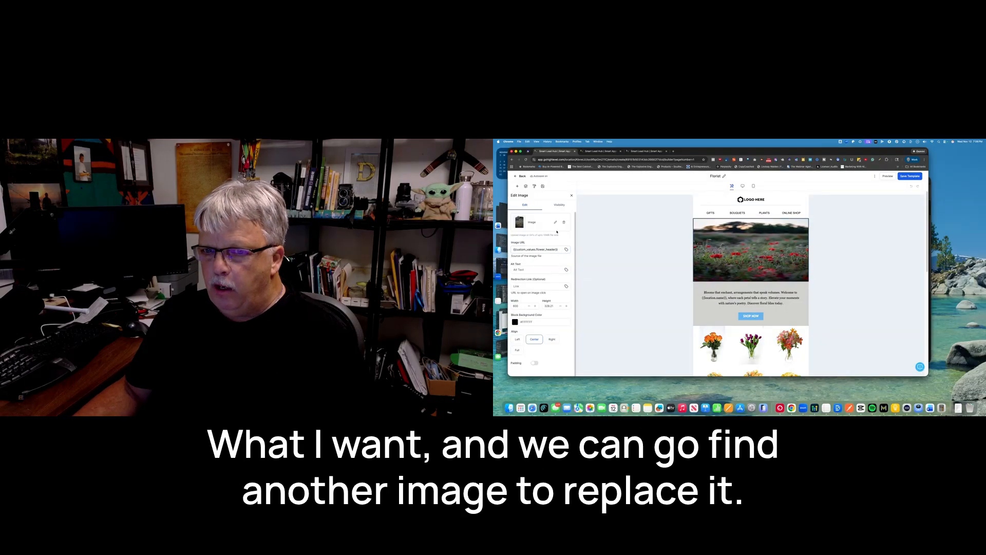
pyautogui.click(554, 250)
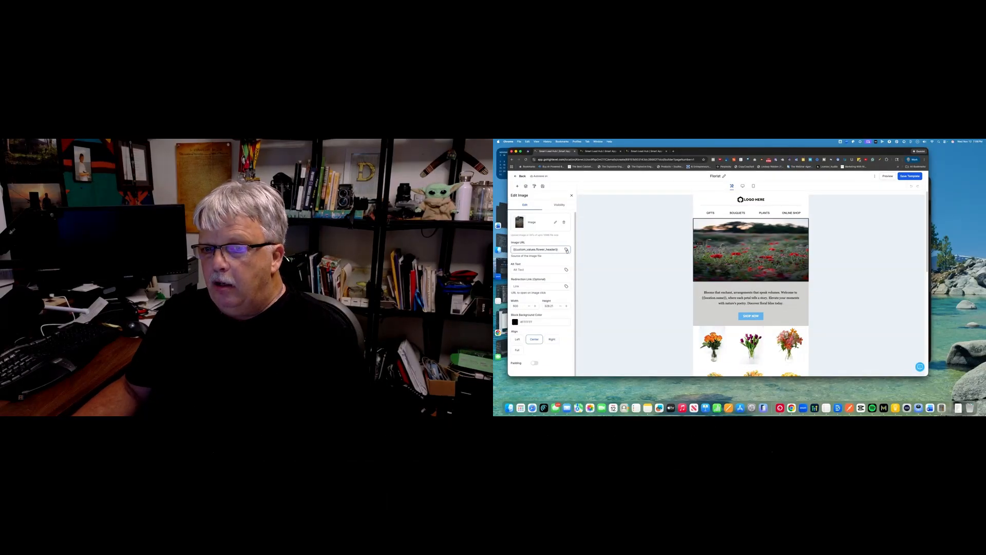
pyautogui.click(723, 242)
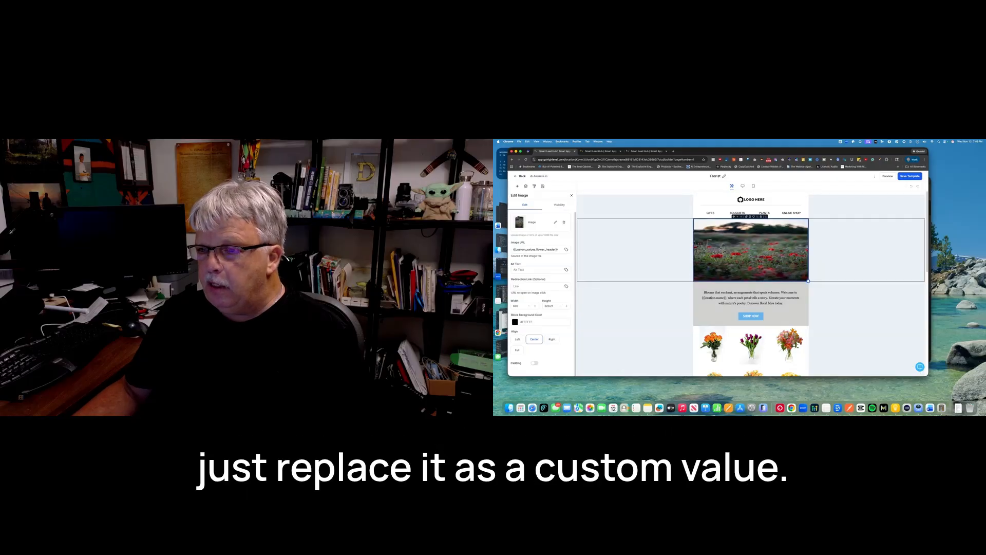
pyautogui.click(563, 250)
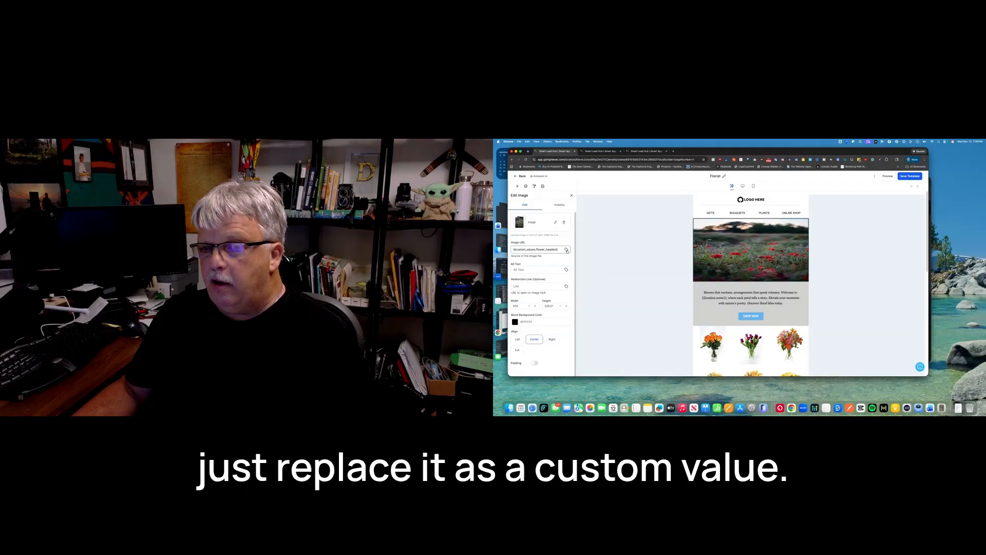
pyautogui.click(566, 250)
pyautogui.scroll(-5, 569, 287)
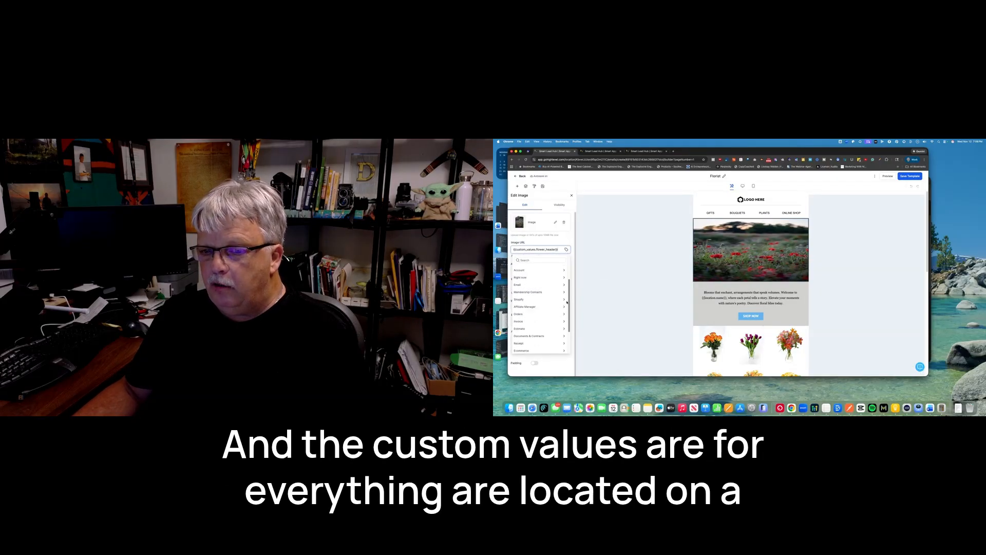
pyautogui.click(531, 350)
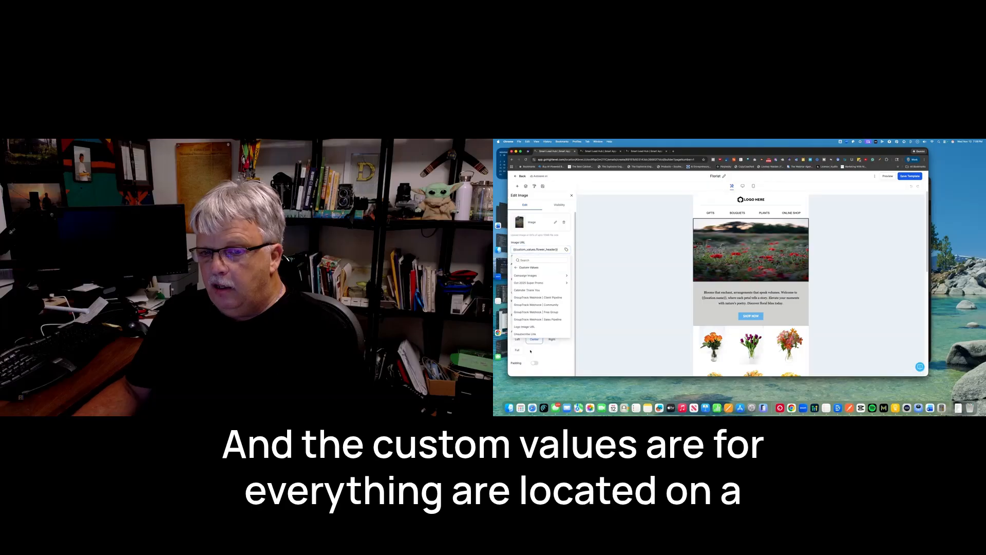
pyautogui.click(531, 275)
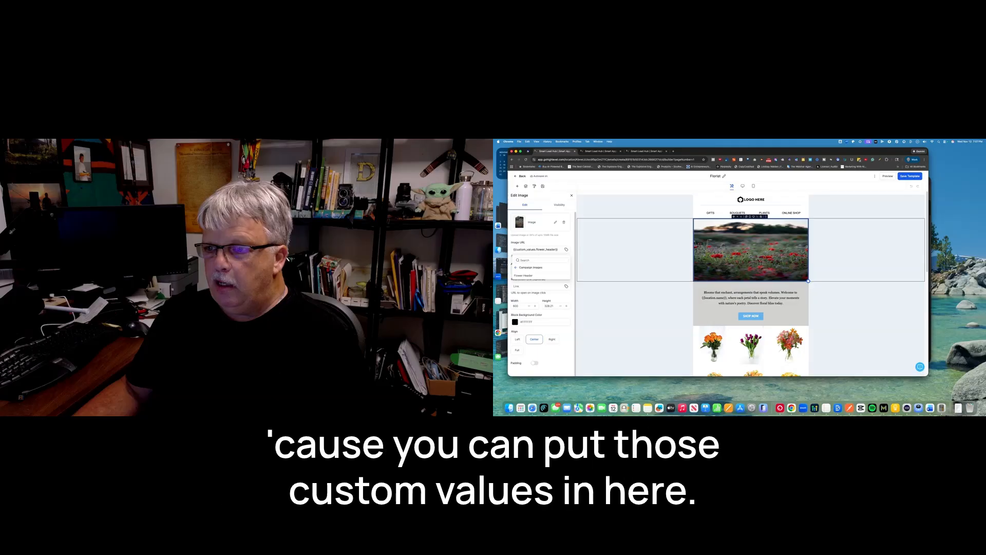
pyautogui.scroll(-10, 751, 282)
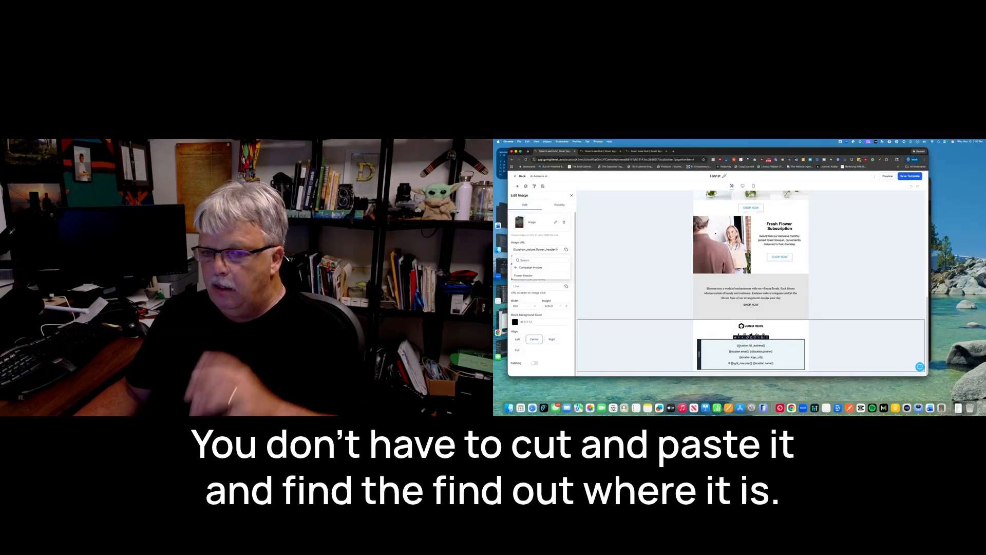
pyautogui.scroll(3, 759, 345)
pyautogui.scroll(7, 759, 345)
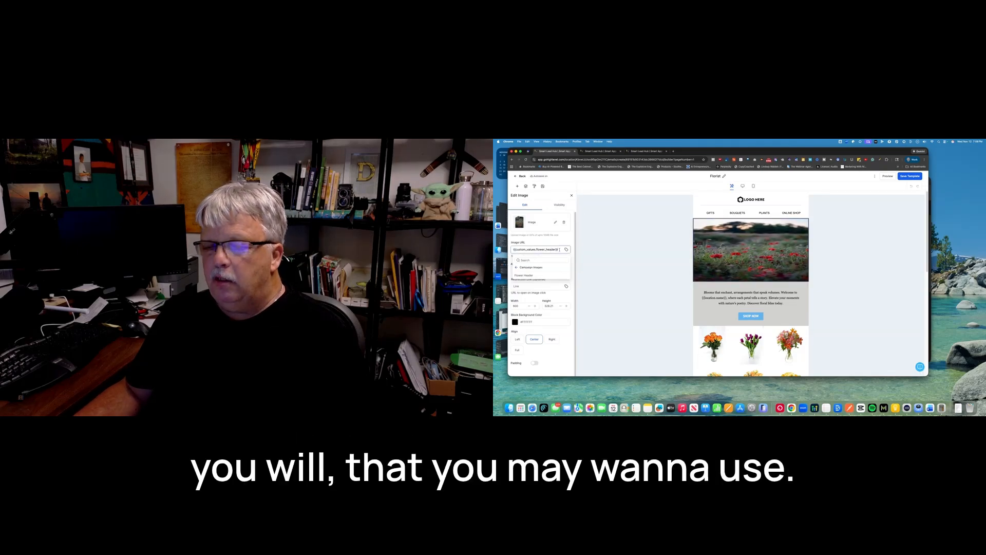
pyautogui.click(559, 250)
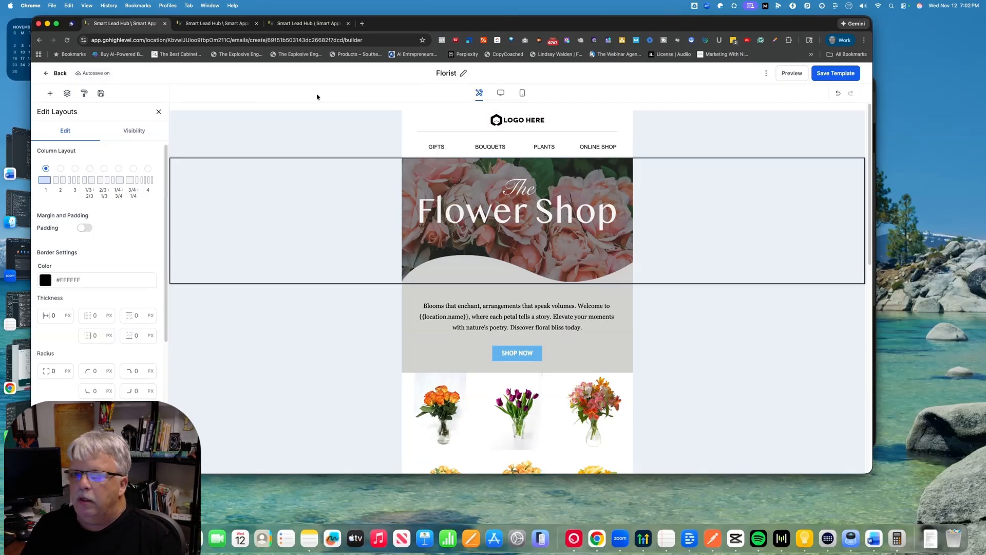
# - View Media Storage, return to the Florist email builder and select the Flower Shop header image
pyautogui.moveTo(411, 26); pyautogui.dragTo(409, 28)
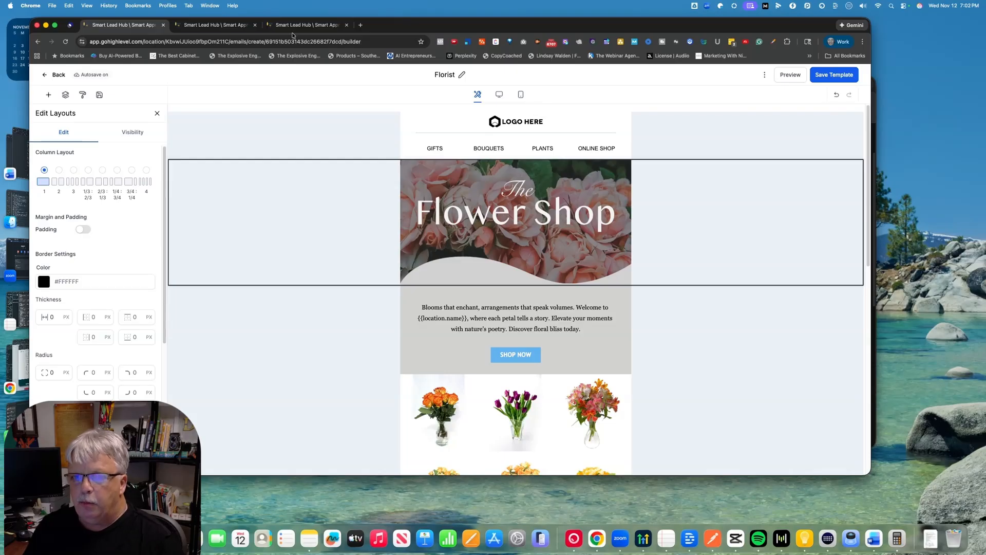
pyautogui.click(208, 27)
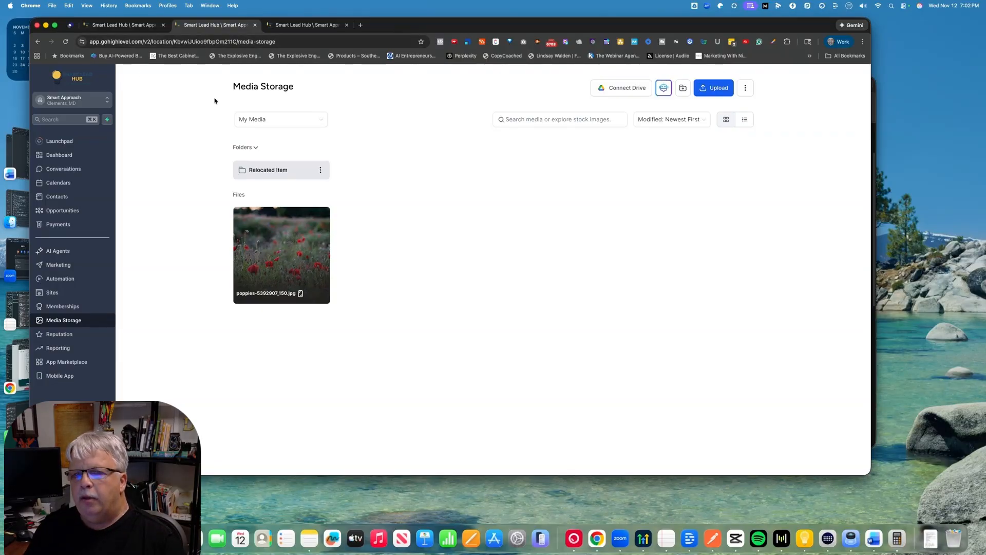
pyautogui.click(128, 25)
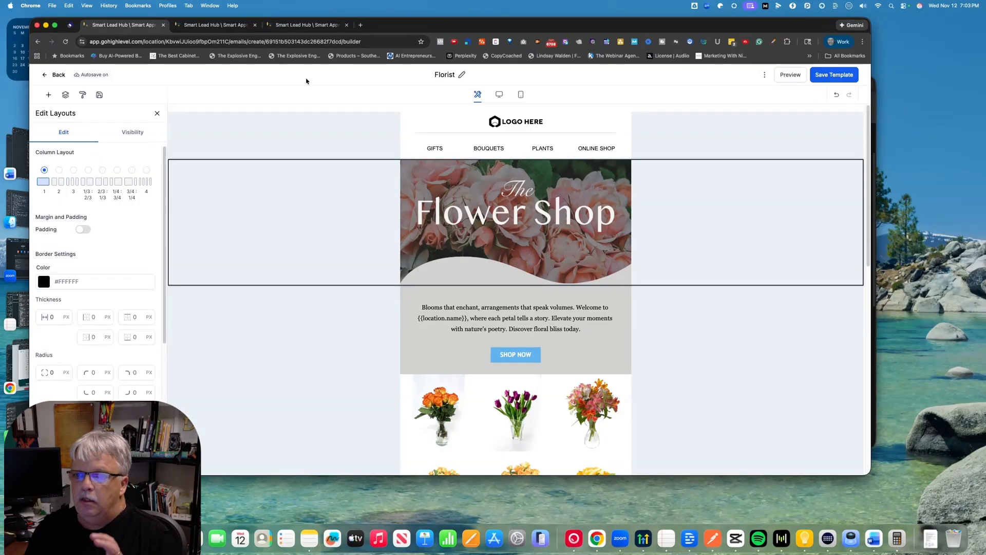
pyautogui.click(531, 210)
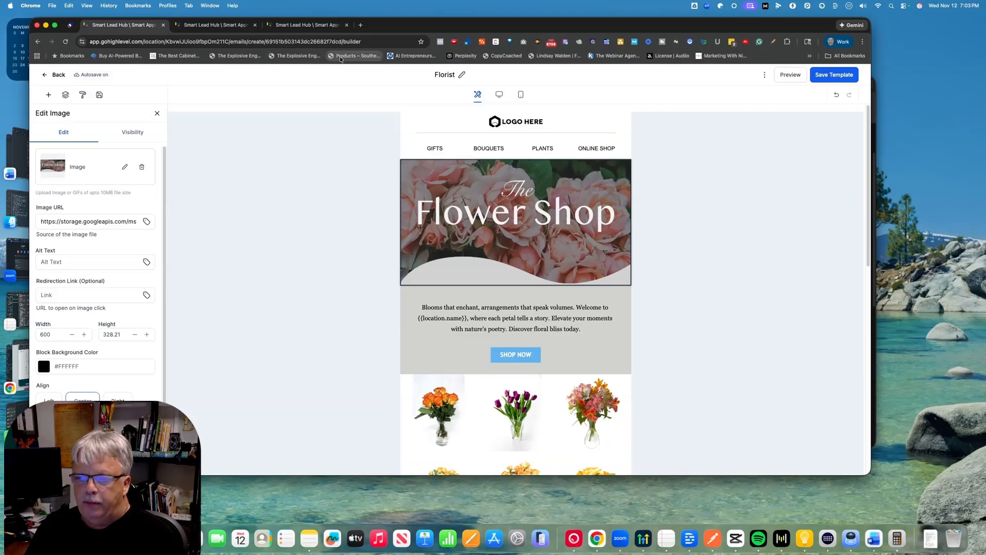
# - Open the Campaign Images folder in the Custom Values settings
pyautogui.click(298, 25)
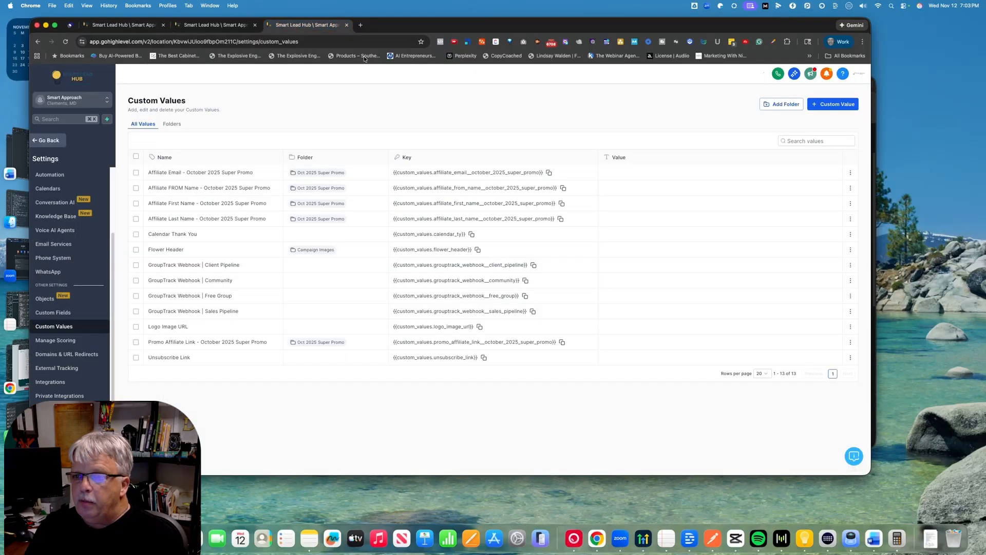
pyautogui.click(171, 123)
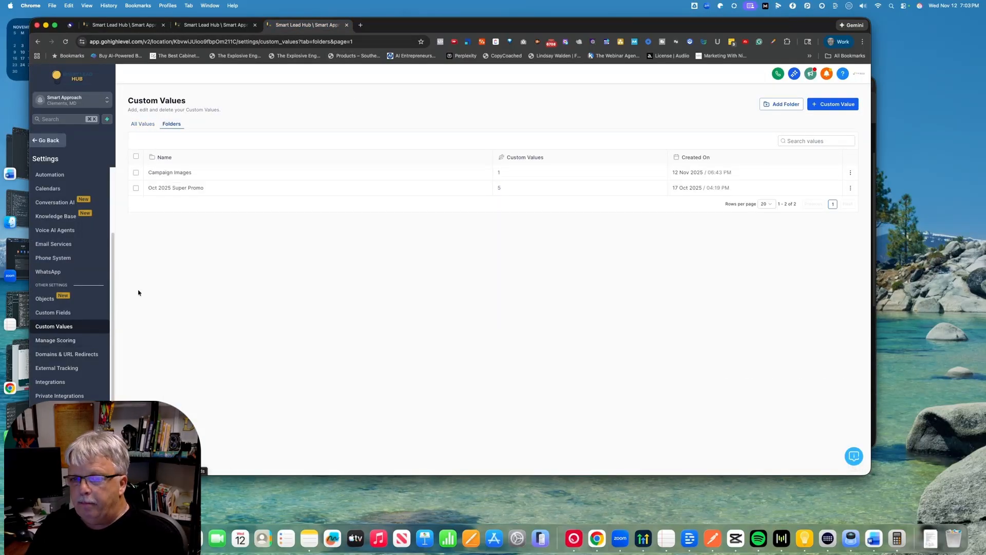
pyautogui.click(166, 173)
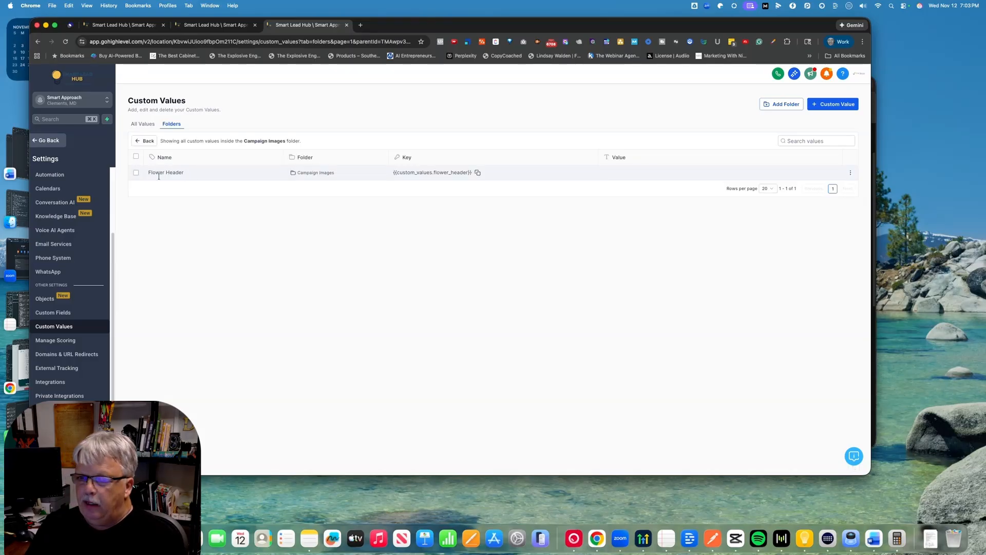
# - Copy the link of the poppies-5392907_150.jpg image in Media Storage
pyautogui.click(208, 27)
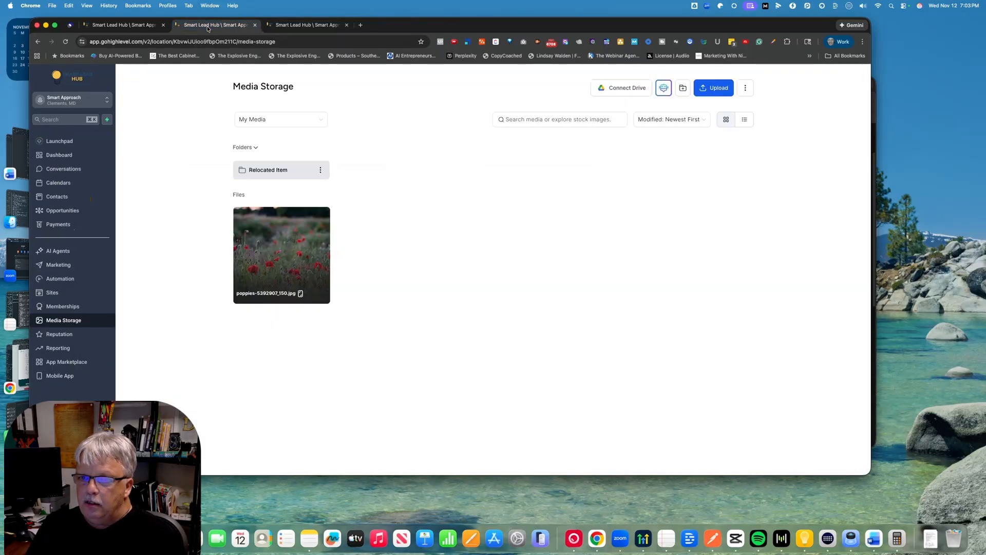
pyautogui.moveTo(304, 247)
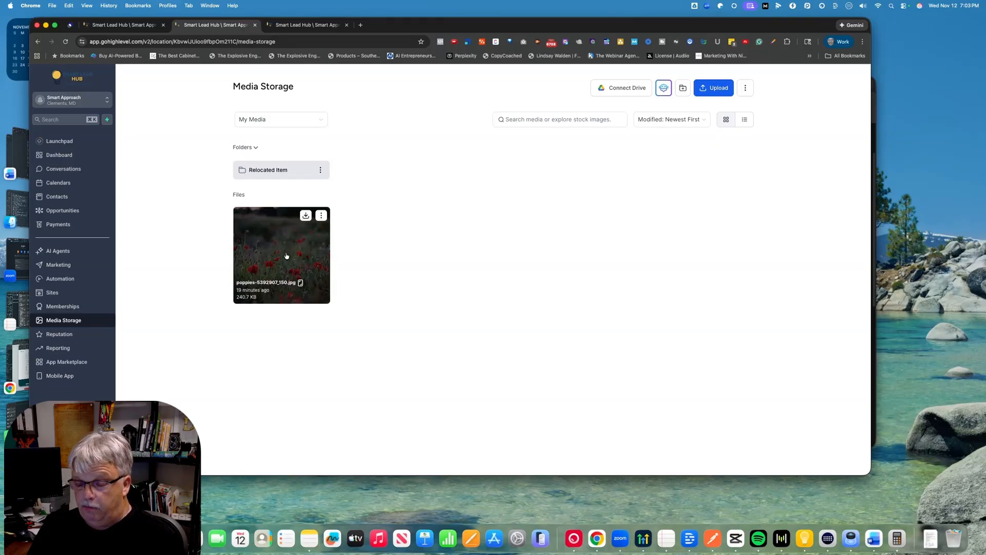
pyautogui.click(321, 216)
pyautogui.click(314, 271)
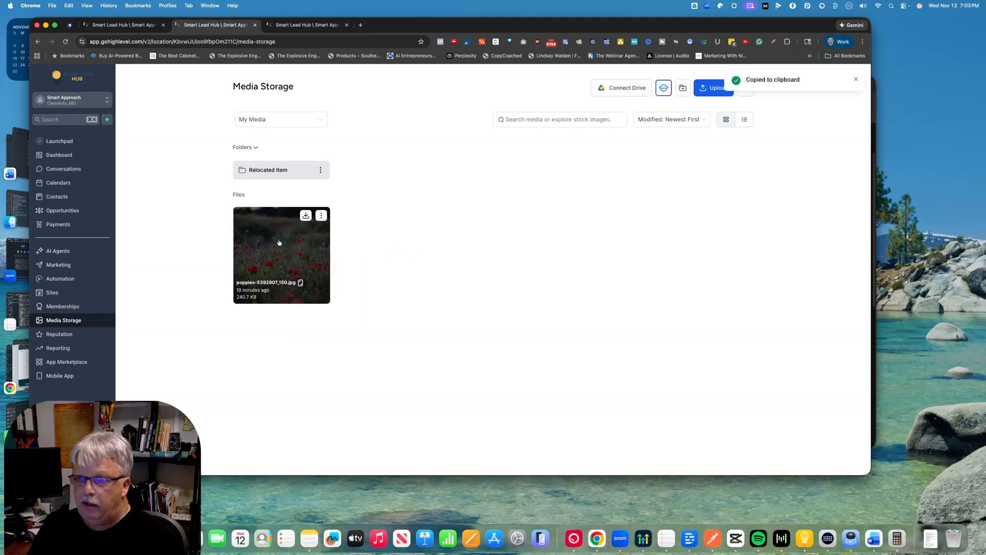
# - Edit the Flower Header custom value in the Campaign Images folder, pasting the copied poppies image link as its value
pyautogui.click(303, 27)
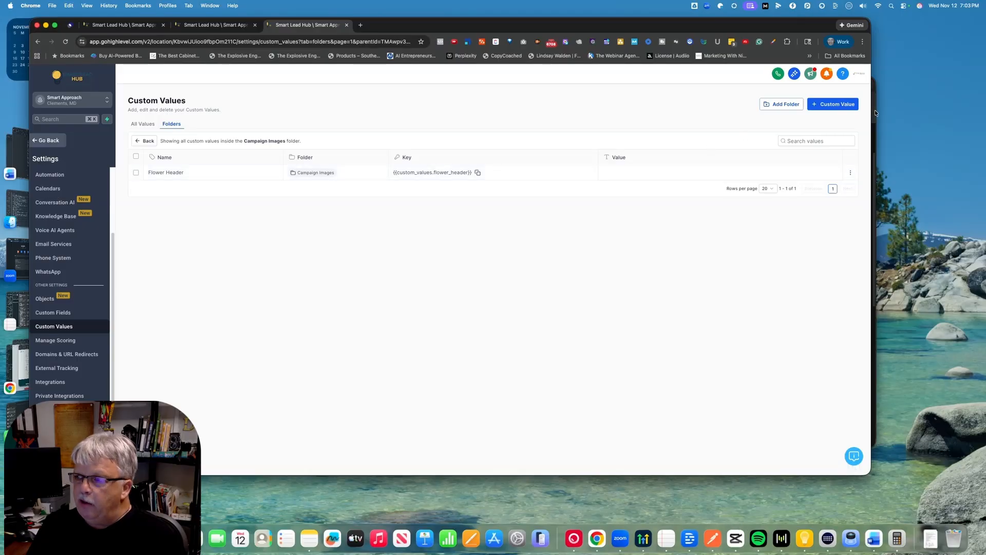
pyautogui.click(825, 105)
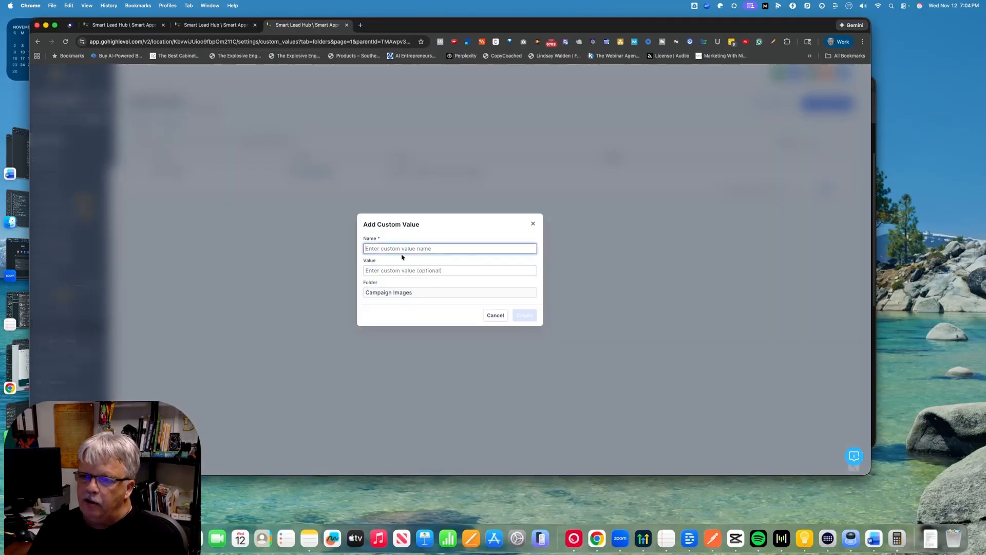
pyautogui.click(496, 314)
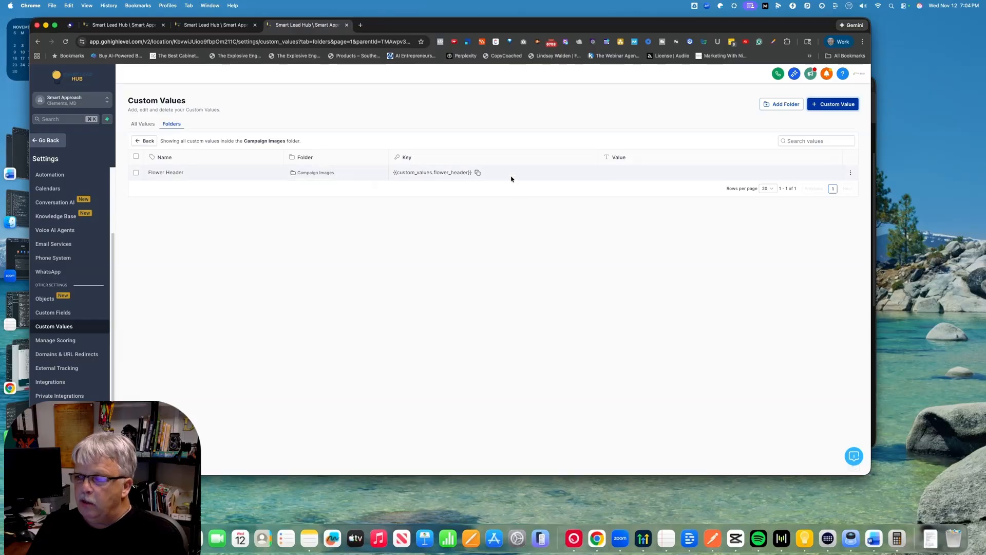
pyautogui.click(136, 172)
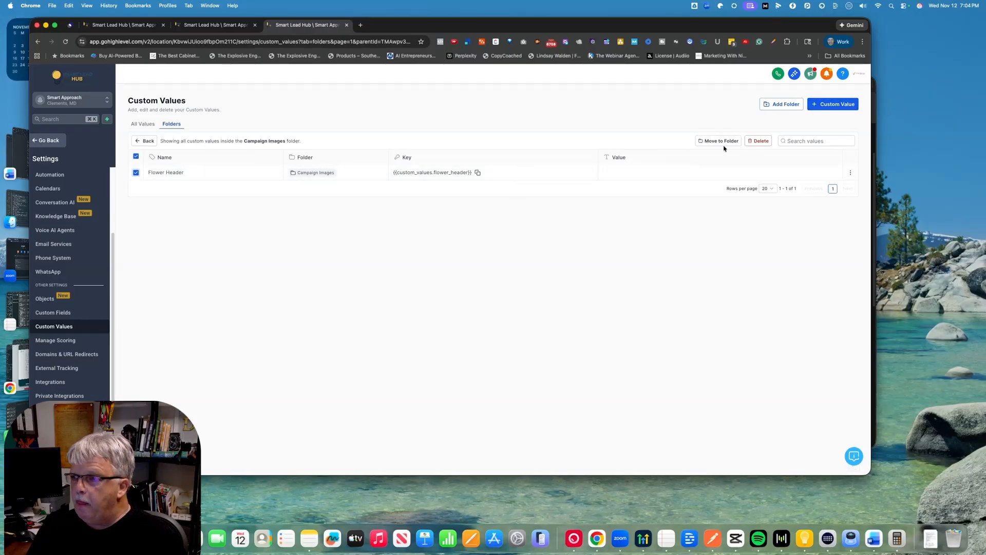
pyautogui.click(851, 173)
pyautogui.click(798, 187)
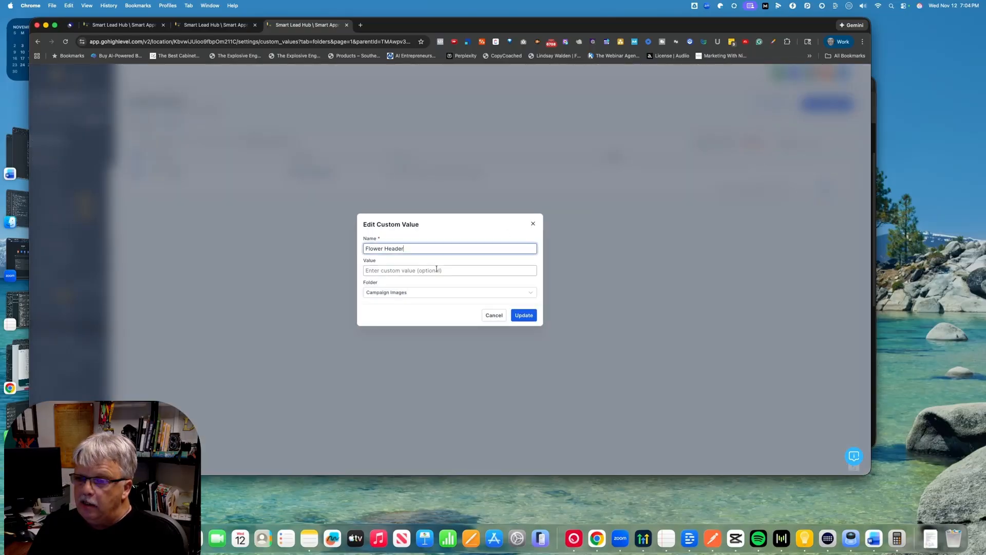
pyautogui.click(390, 270)
pyautogui.press('cmd+v')
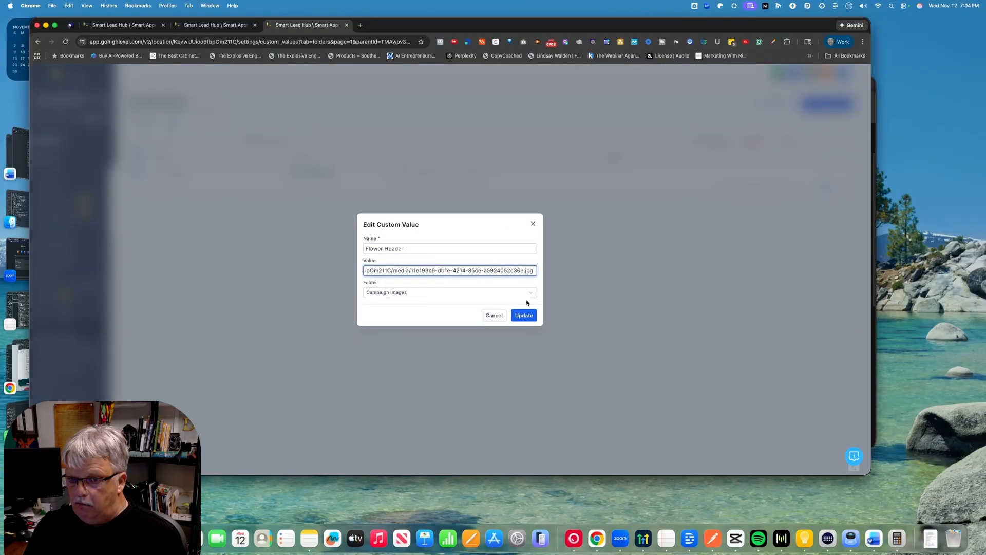
pyautogui.click(526, 315)
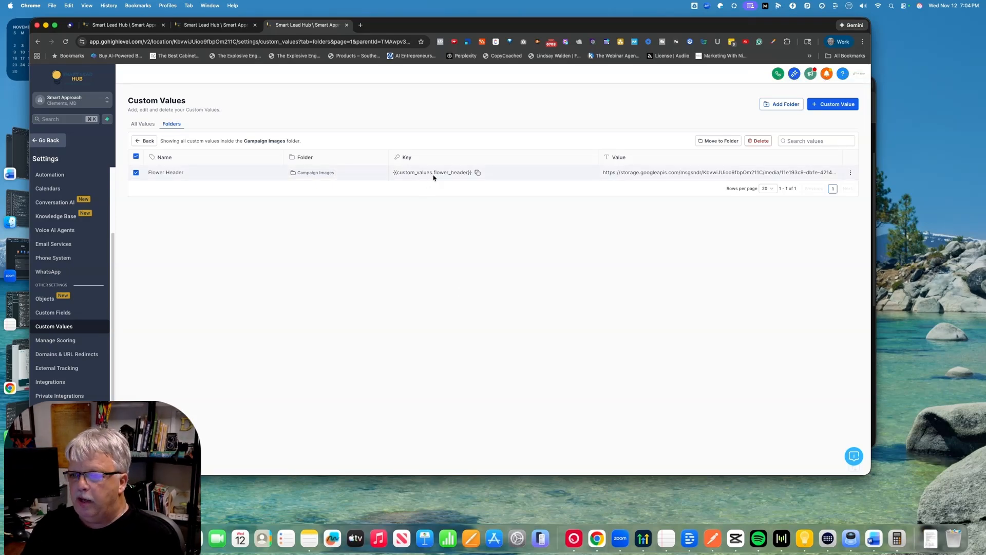
# - Copy the key of the Flower Header custom value in the Campaign Images folder
pyautogui.click(477, 174)
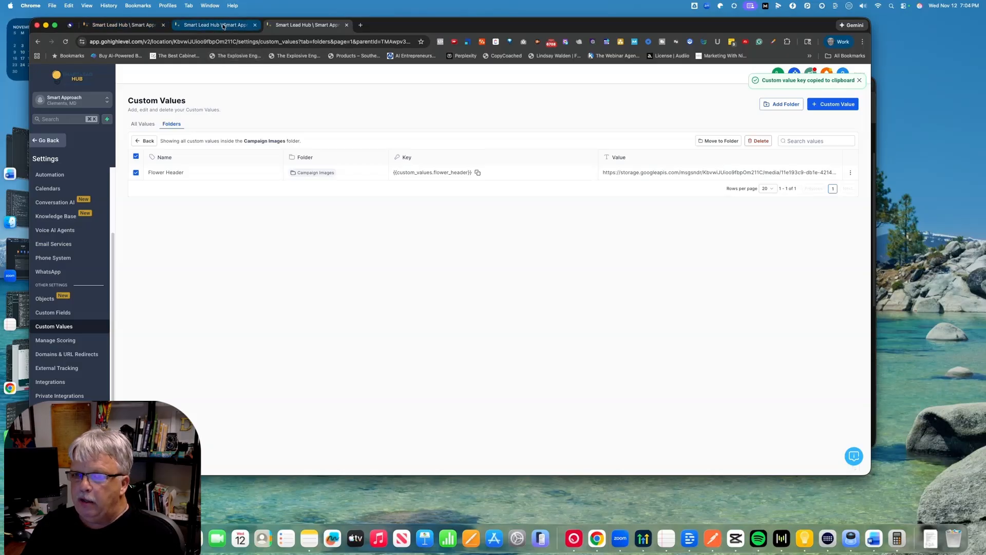
pyautogui.click(109, 25)
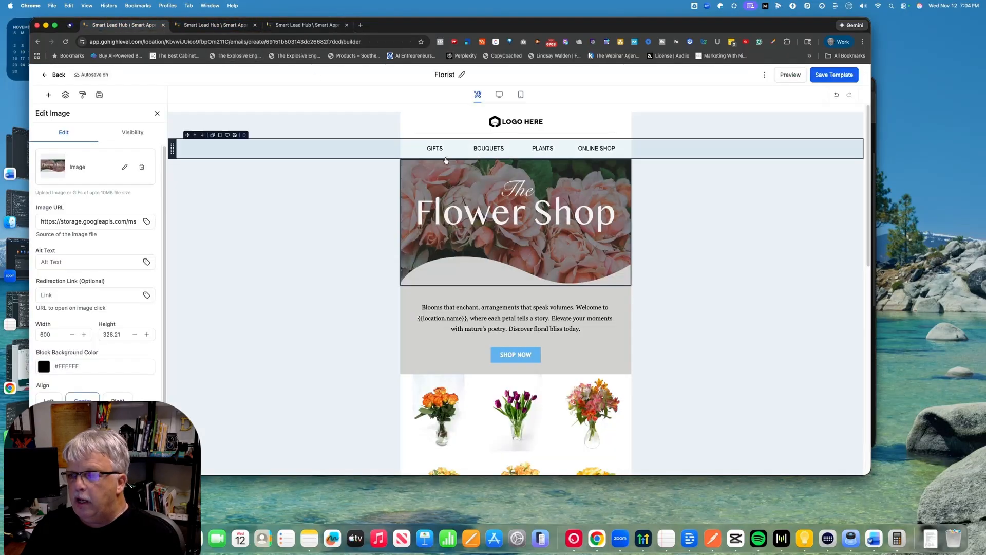
pyautogui.click(211, 25)
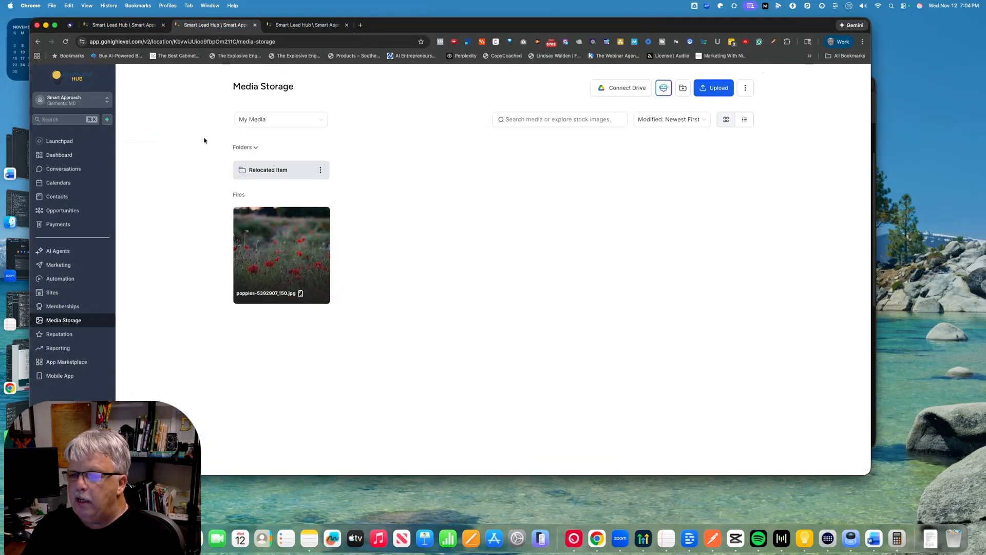
pyautogui.click(291, 26)
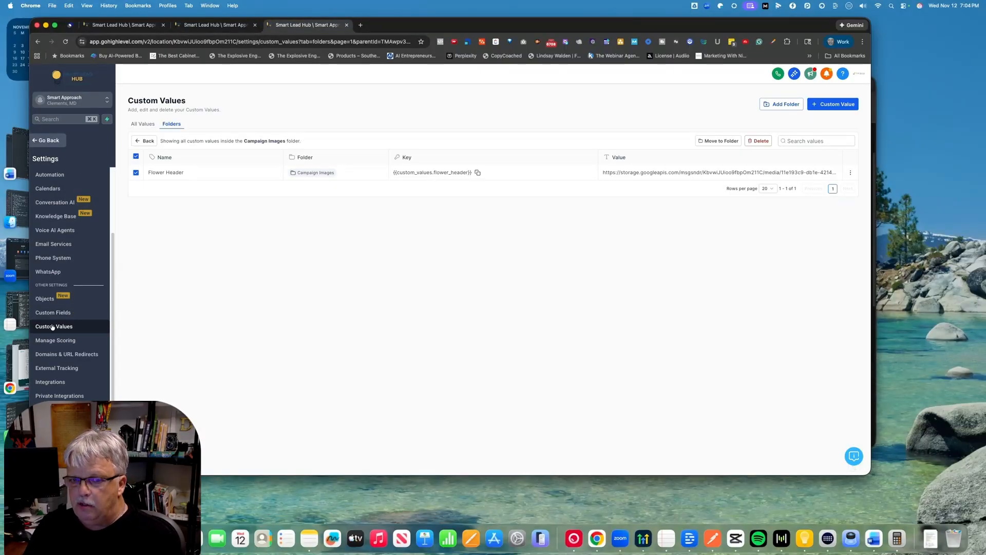
# - Replace the Florist header image's URL with the copied key {{custom_values.flower_header}} and save the template
pyautogui.click(135, 26)
pyautogui.click(65, 221)
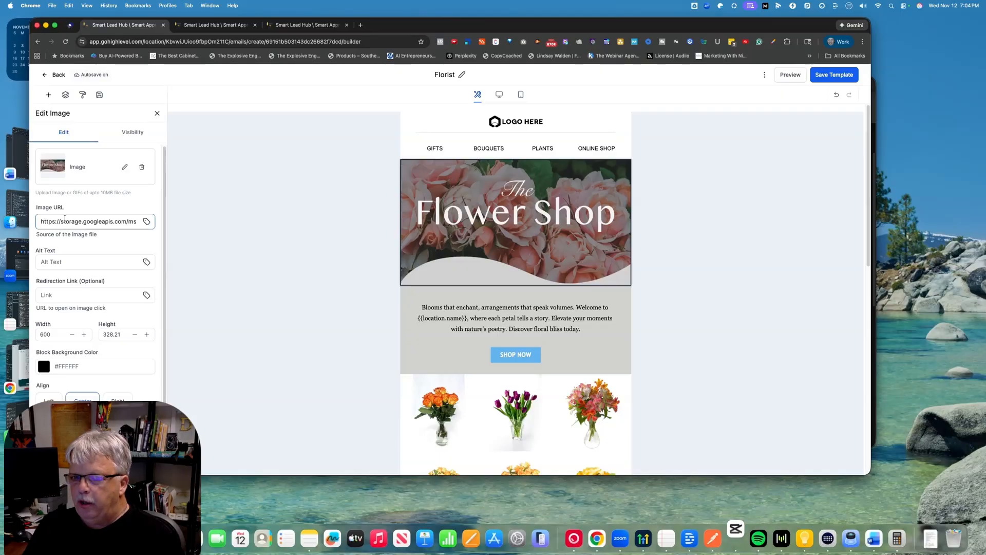
pyautogui.press('super+a')
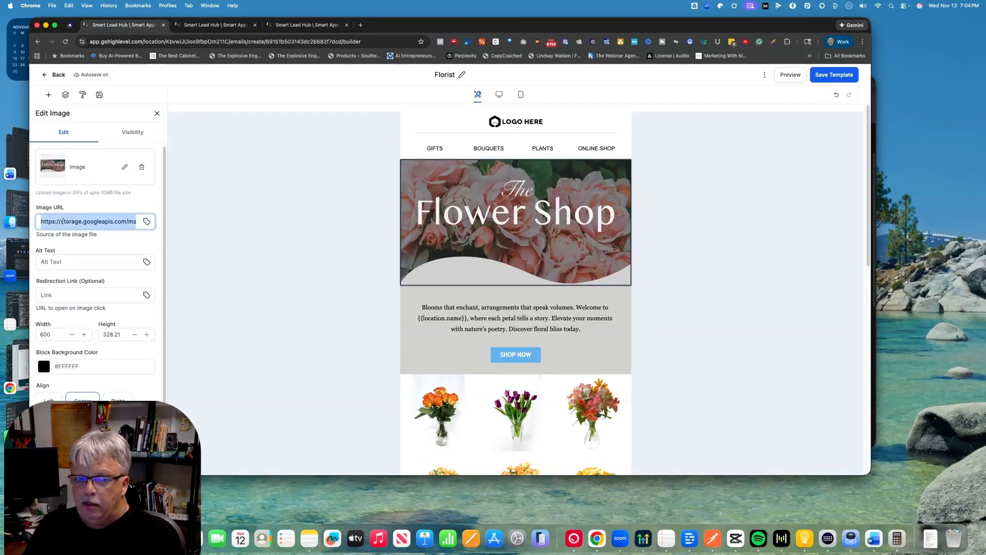
pyautogui.rightClick(63, 221)
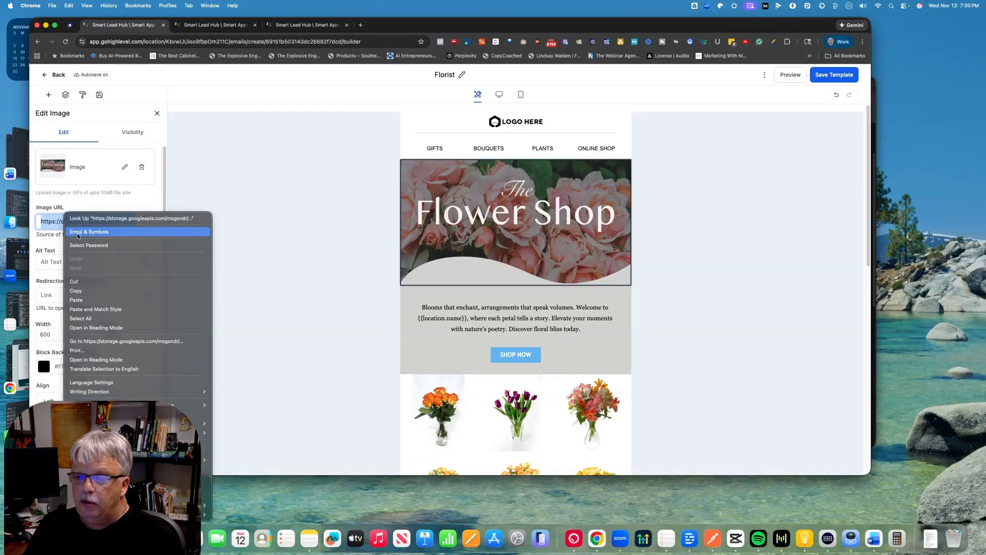
pyautogui.click(72, 300)
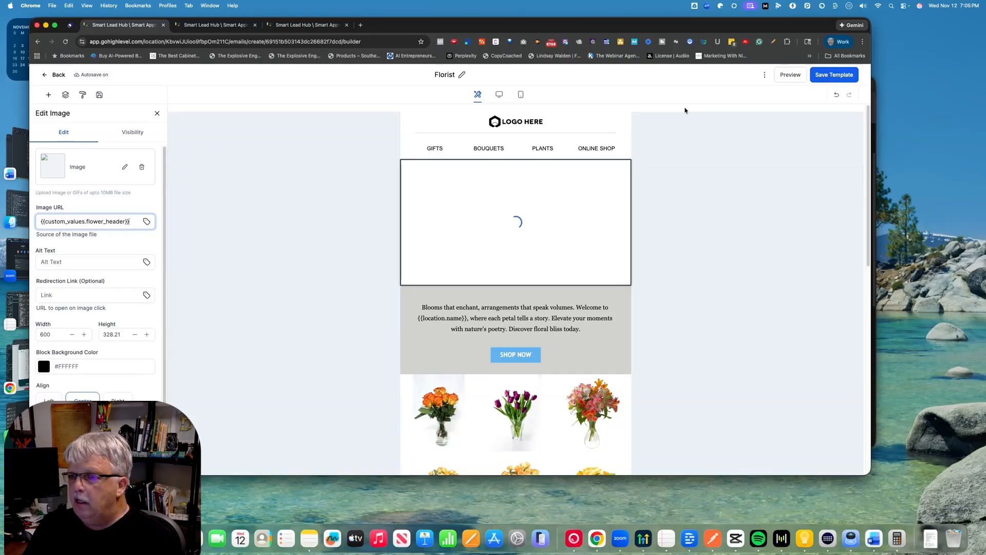
pyautogui.click(824, 75)
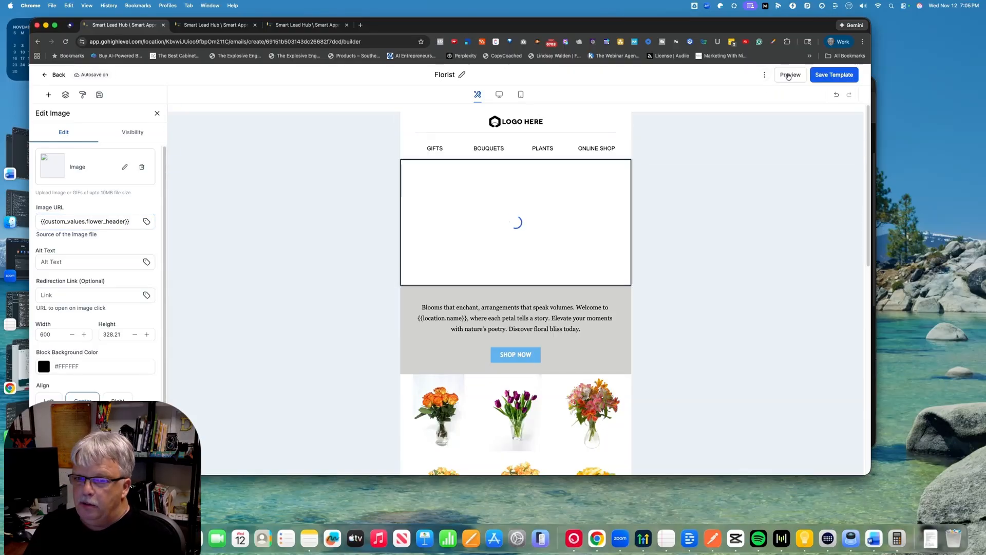
# - Preview the Florist email in desktop view, then return to the email list and reopen the Florist template in the builder
pyautogui.click(789, 75)
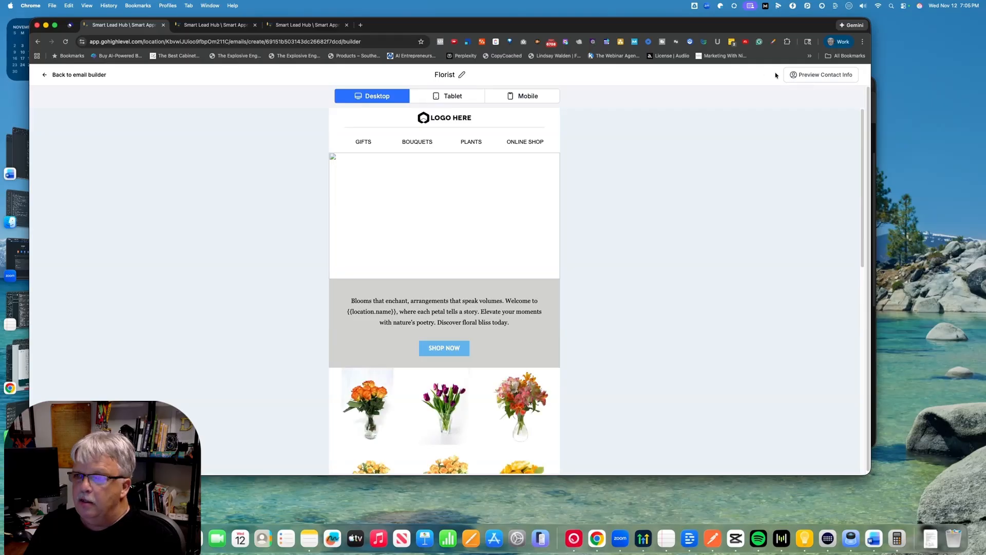
pyautogui.click(37, 42)
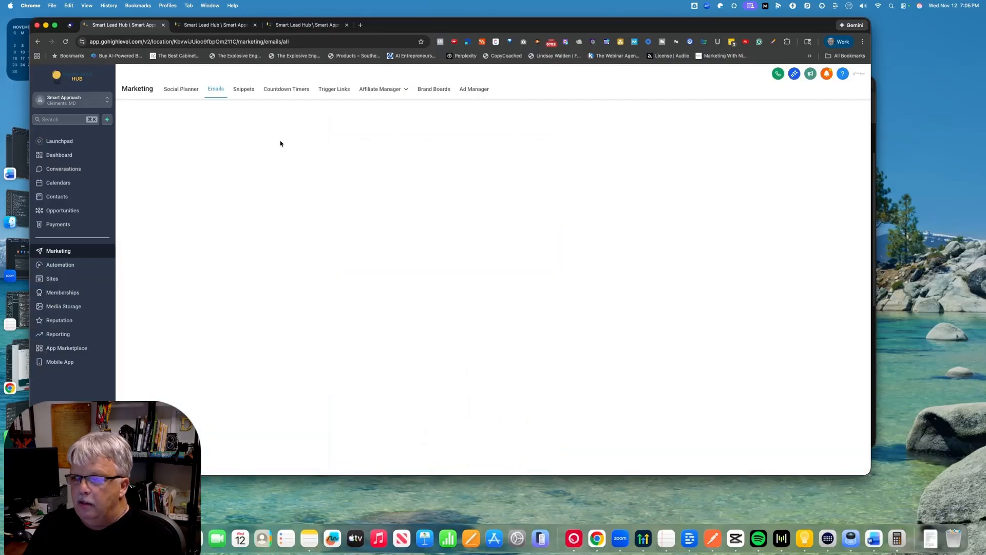
pyautogui.click(288, 321)
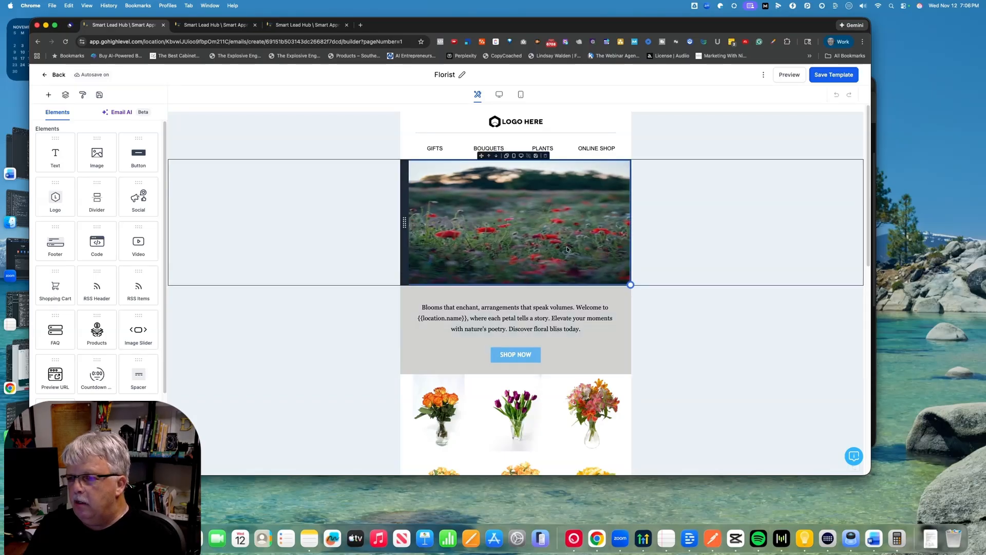
# - Select the poppies header image and browse the custom values available for its image URL down to the Campaign Images folder
pyautogui.click(508, 224)
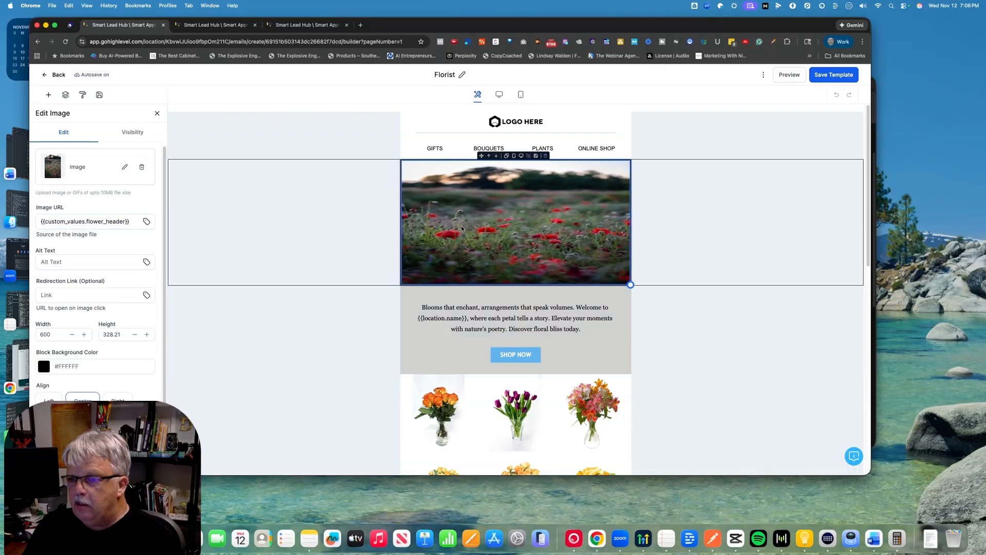
pyautogui.click(147, 222)
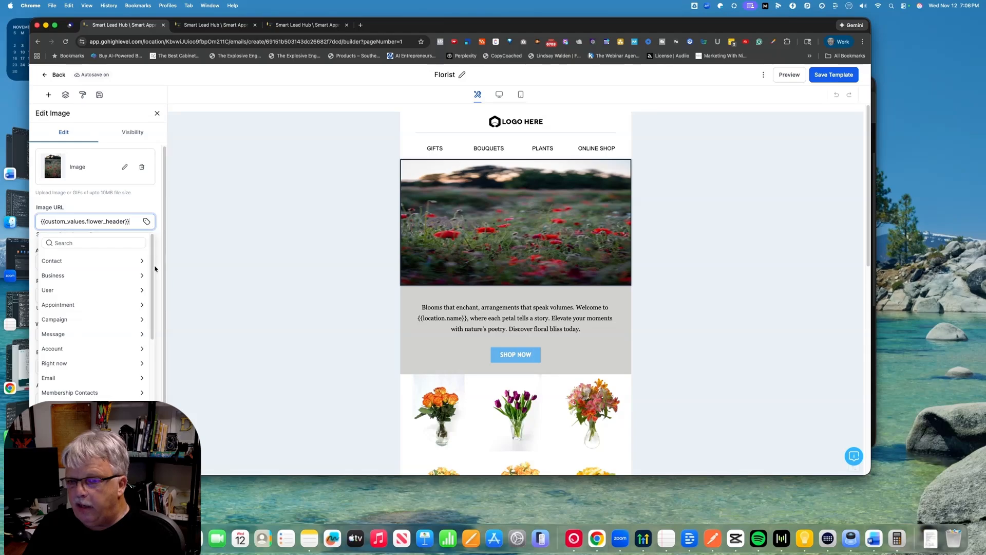
pyautogui.scroll(-5, 146, 352)
pyautogui.scroll(-1, 146, 352)
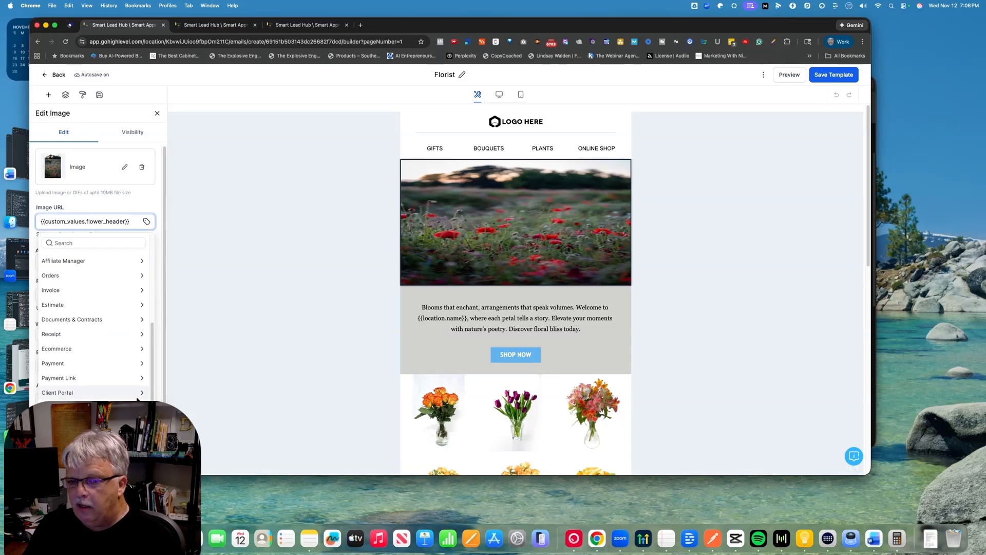
pyautogui.click(138, 414)
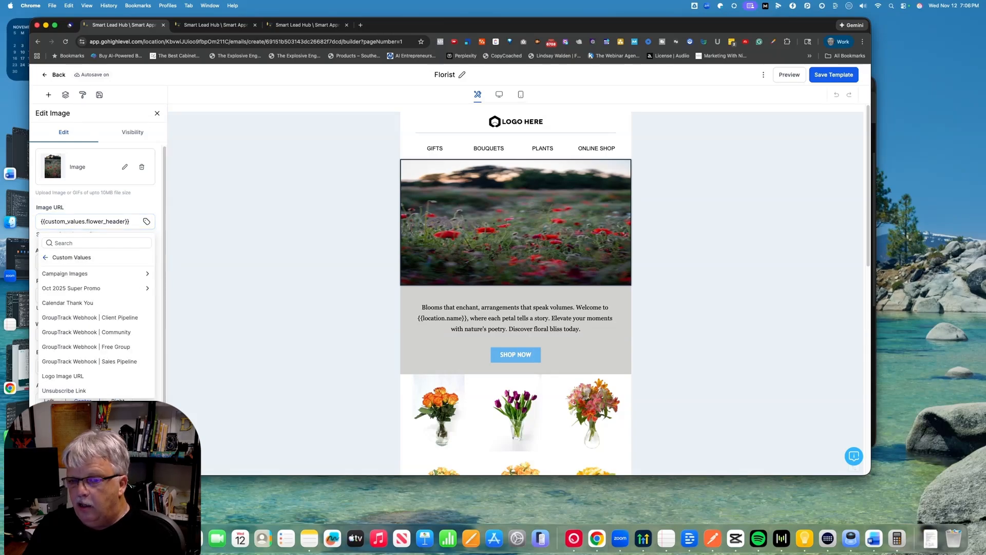
pyautogui.click(74, 274)
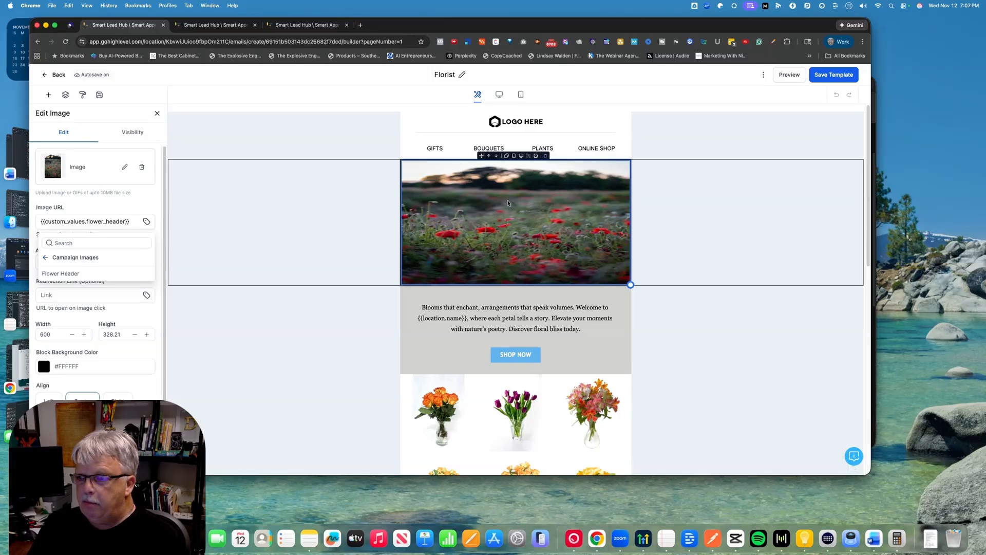
pyautogui.scroll(-12, 508, 230)
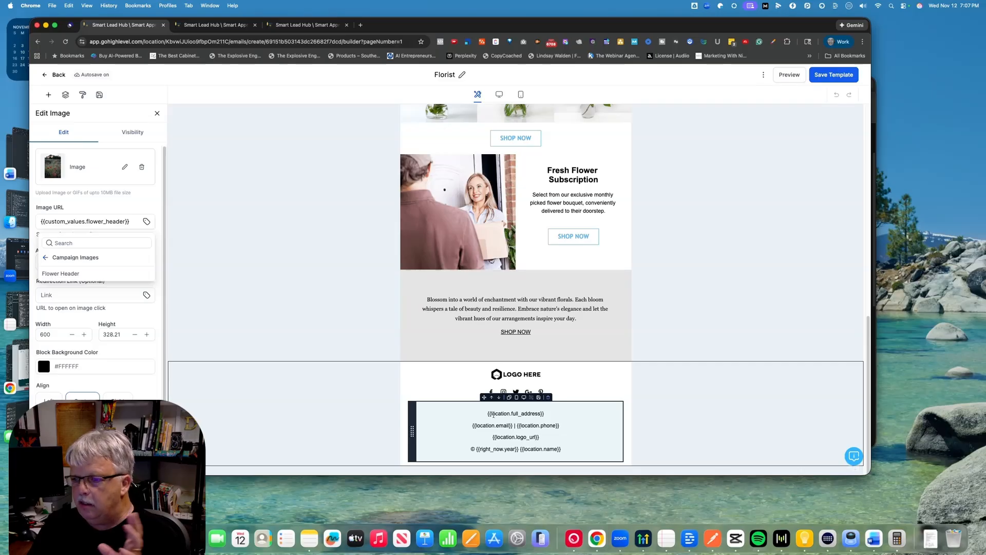
pyautogui.scroll(15, 501, 359)
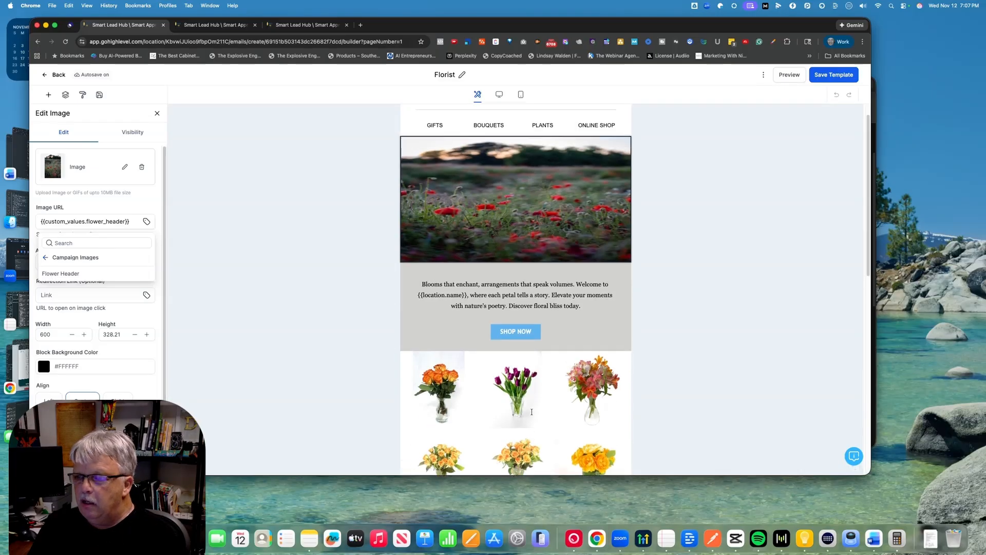